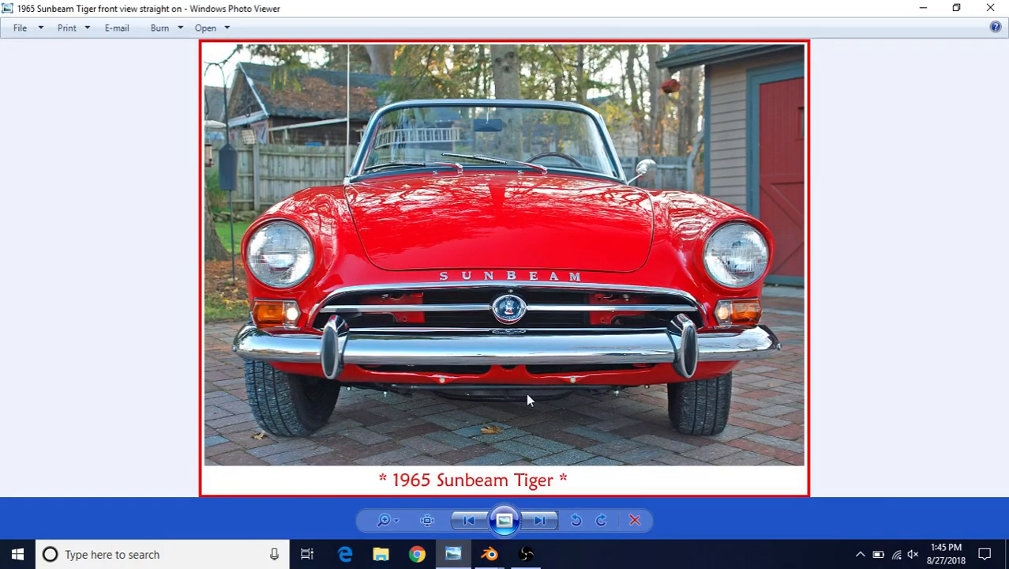
Step: Switch to Blender and open the car body mesh for editing in the front view
{"action": "mouse_move", "coordinate": [491, 554]}
{"action": "left_click", "coordinate": [527, 502]}
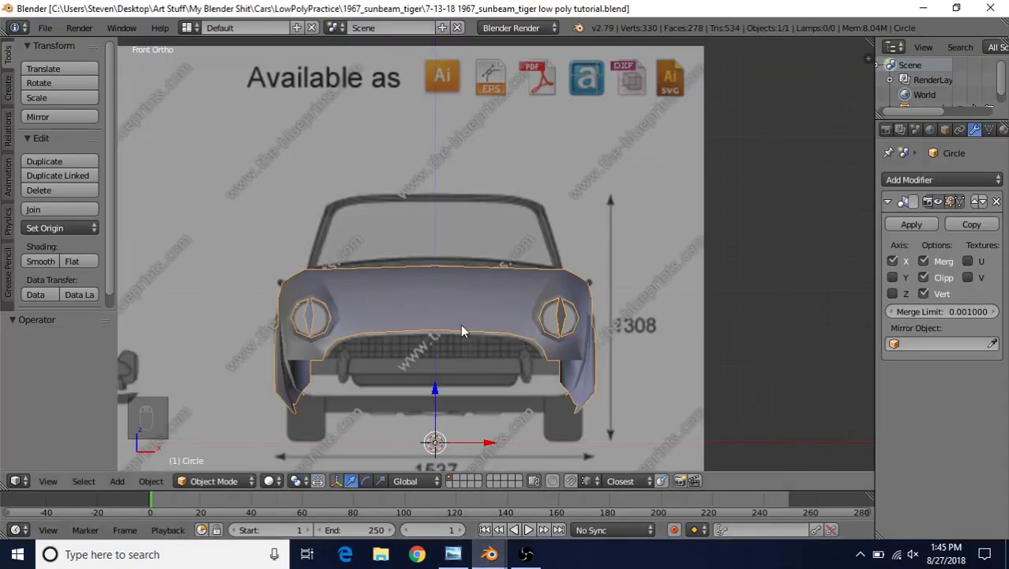
{"action": "key", "text": "Tab"}
{"action": "scroll", "coordinate": [463, 328], "scroll_direction": "up", "scroll_amount": 3}
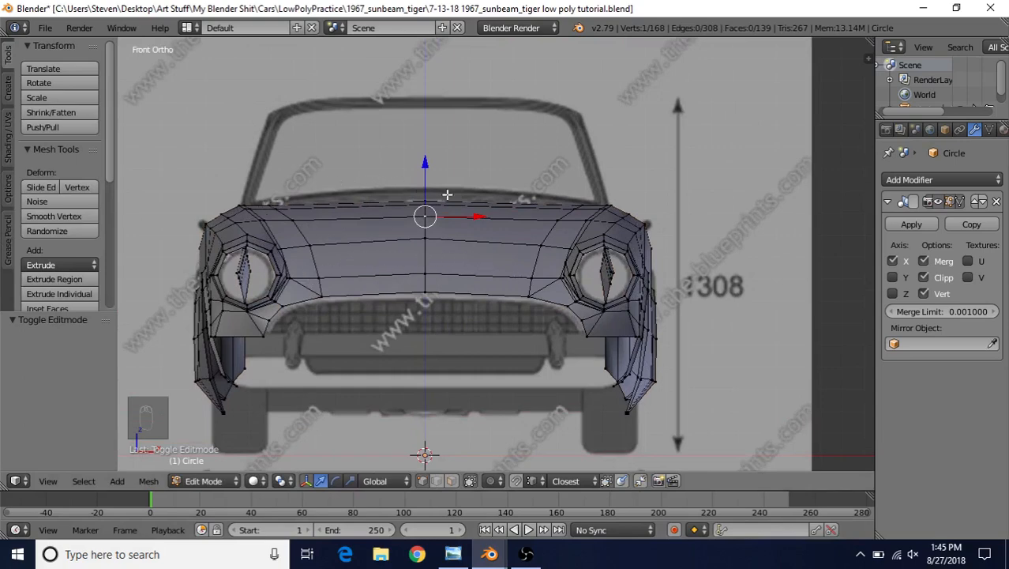
{"action": "middle_click_drag", "start_coordinate": [414, 220], "coordinate": [428, 270], "text": "shift"}
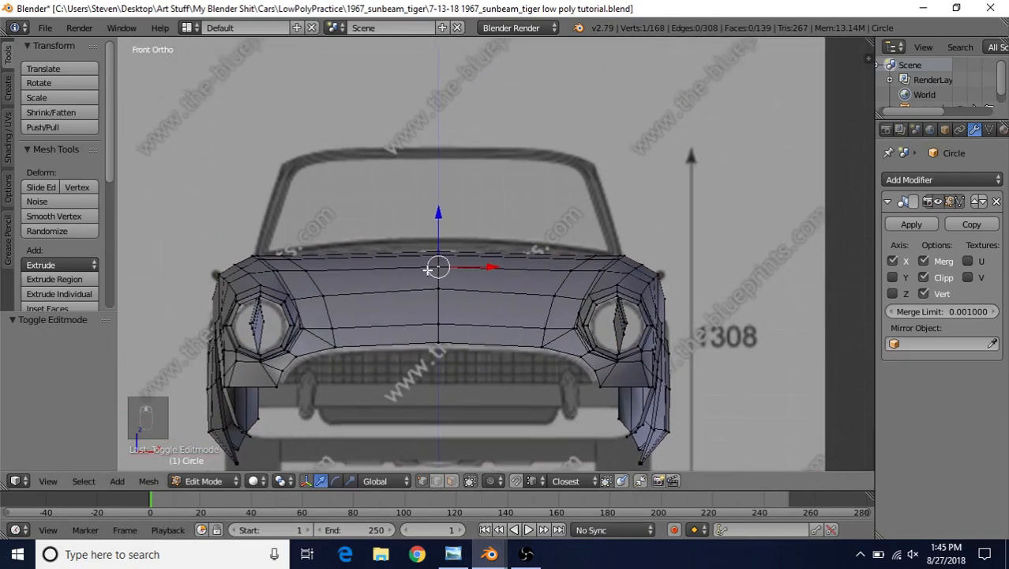
Step: Raise the hood's rear edge by 0.025 on Z and display the mesh in wireframe
{"action": "right_click", "coordinate": [290, 244]}
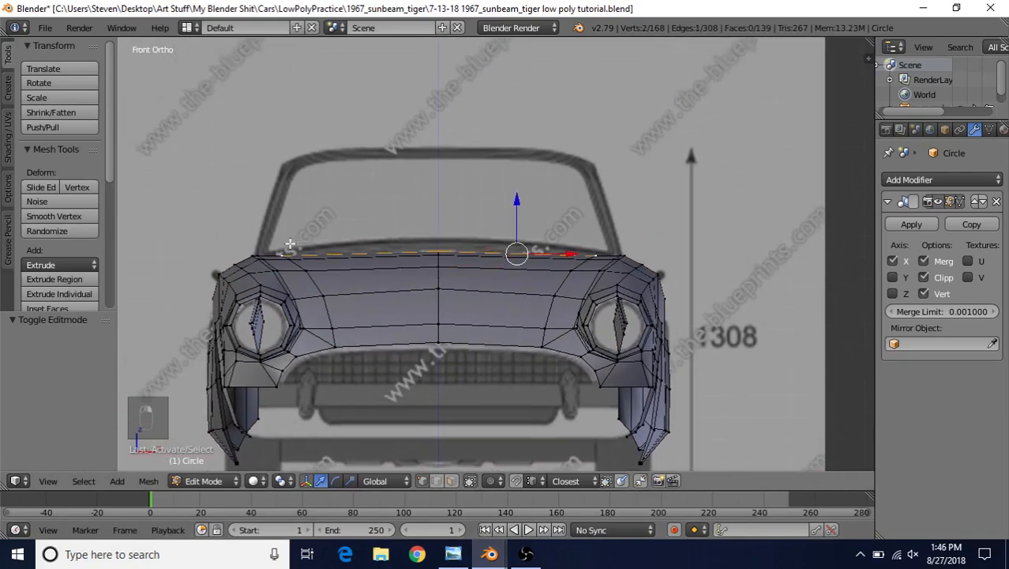
{"action": "scroll", "coordinate": [415, 237], "scroll_direction": "up", "scroll_amount": 4}
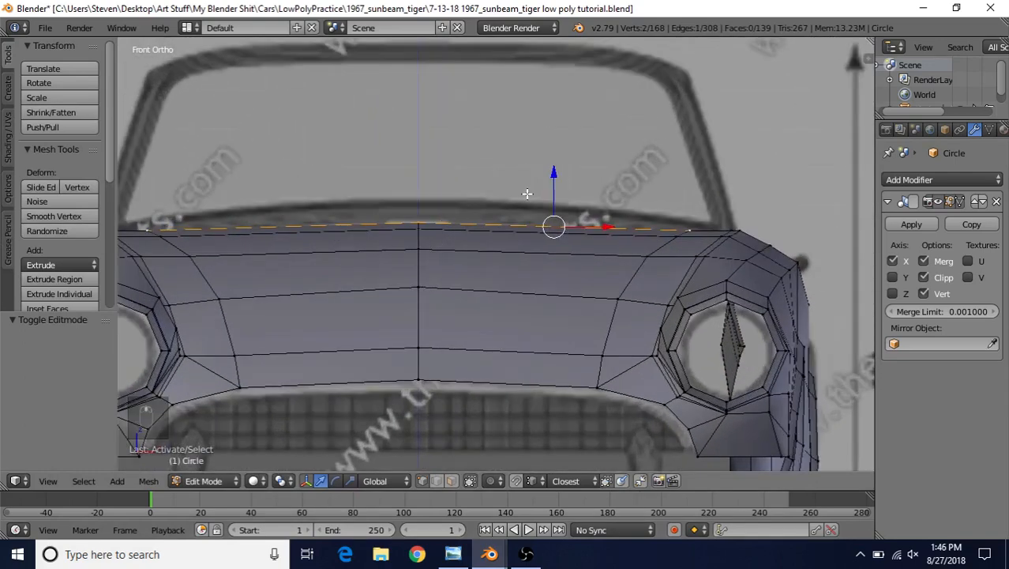
{"action": "left_click_drag", "start_coordinate": [554, 169], "coordinate": [555, 156]}
{"action": "key", "text": "z"}
{"action": "middle_click_drag", "start_coordinate": [489, 267], "coordinate": [550, 236], "text": "shift"}
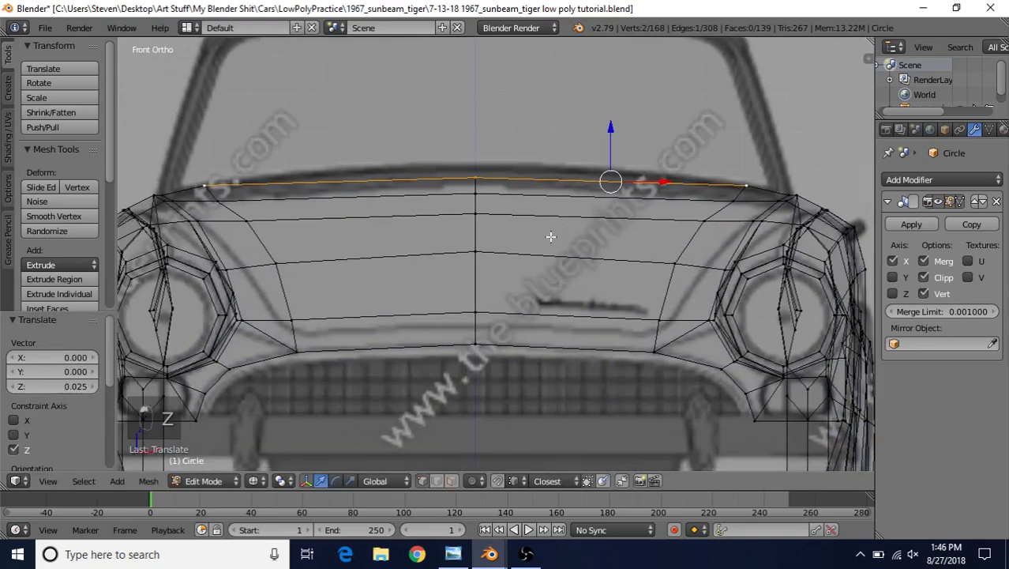
Step: Raise the centreline vertices of the hood's three rearmost rows to form a crown along the blueprint's curve
{"action": "right_click", "coordinate": [469, 170]}
{"action": "left_click_drag", "start_coordinate": [475, 128], "coordinate": [476, 159]}
{"action": "right_click", "coordinate": [473, 190]}
{"action": "right_click", "coordinate": [475, 209]}
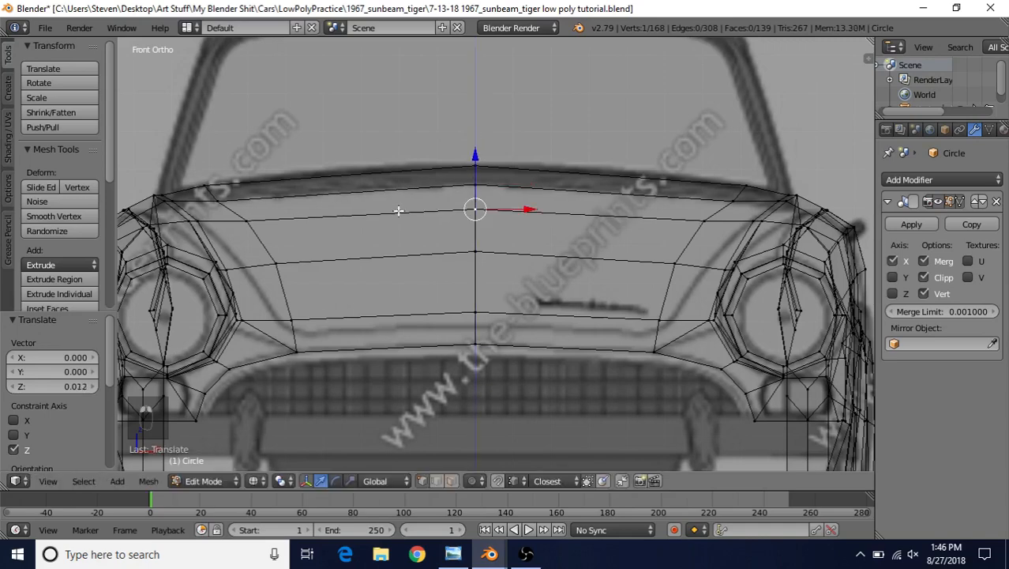
{"action": "middle_click_drag", "start_coordinate": [396, 210], "coordinate": [474, 223]}
{"action": "middle_click_drag", "start_coordinate": [605, 287], "coordinate": [446, 280], "text": "shift"}
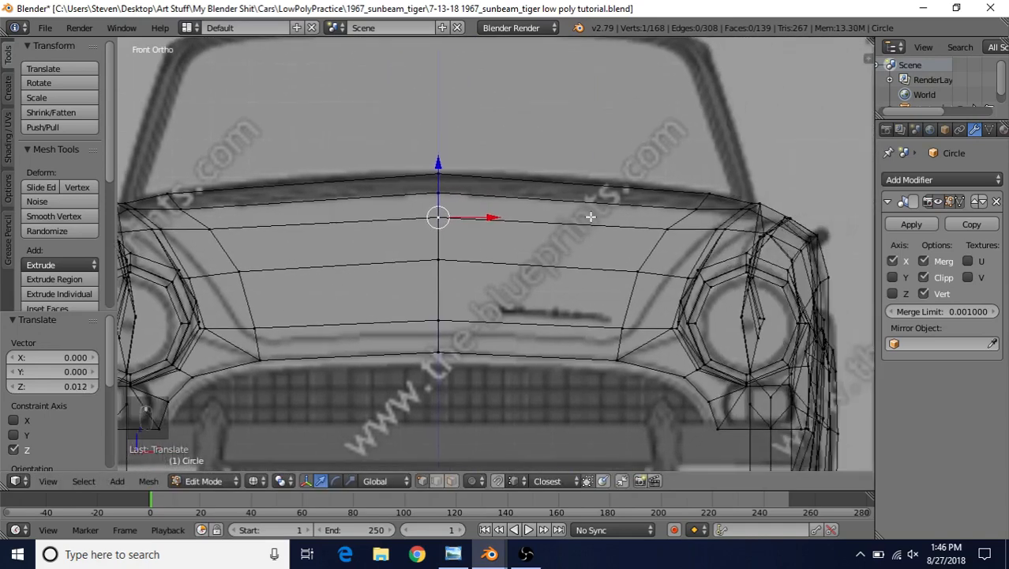
Step: Move the side vertices of the hood's two rearmost rows inward by about 0.270 and 0.234 on X, following the blueprint's curve
{"action": "right_click", "coordinate": [689, 183]}
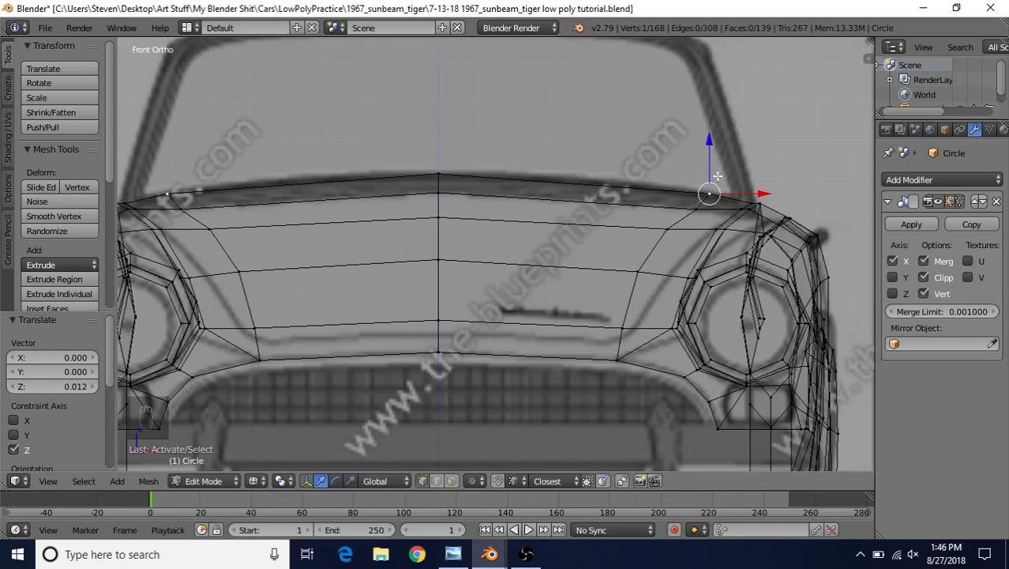
{"action": "key", "text": "g"}
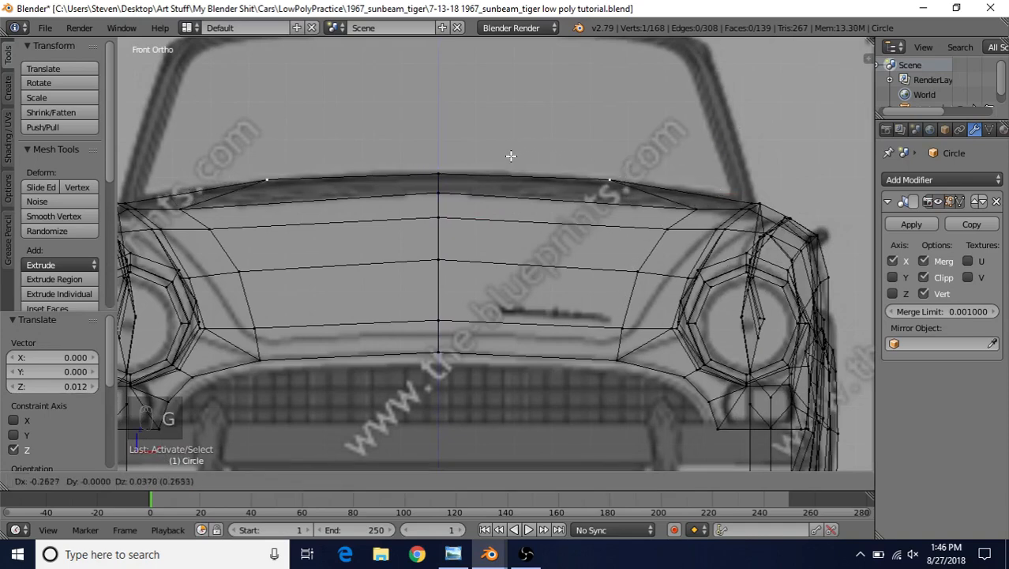
{"action": "left_click", "coordinate": [509, 156]}
{"action": "right_click", "coordinate": [686, 207]}
{"action": "key", "text": "g"}
{"action": "key", "text": "g"}
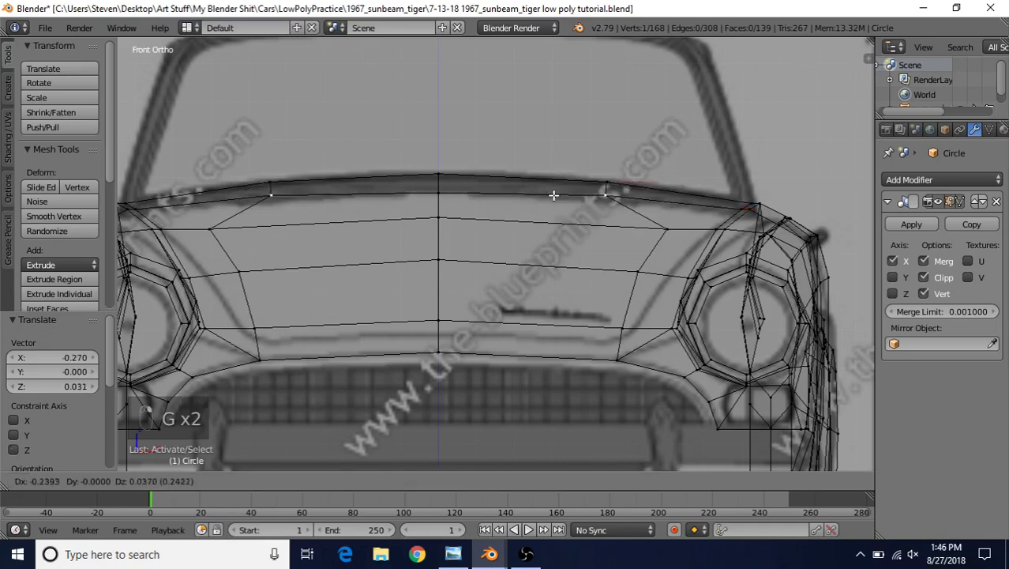
{"action": "left_click", "coordinate": [552, 202]}
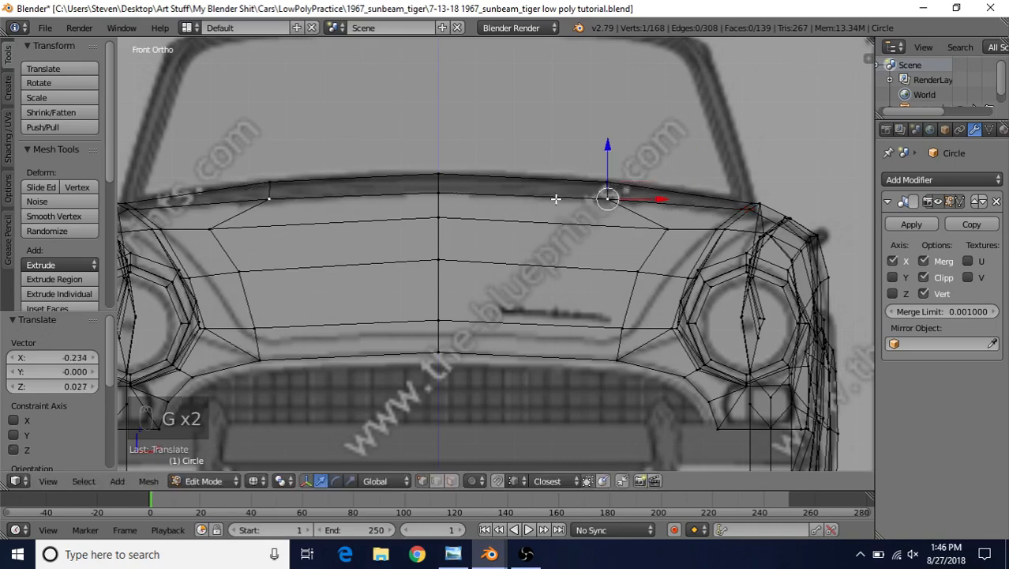
Step: Move the side vertices of the hood's next three rows inward to line up in a nearly vertical column
{"action": "right_click", "coordinate": [663, 230]}
{"action": "key", "text": "g"}
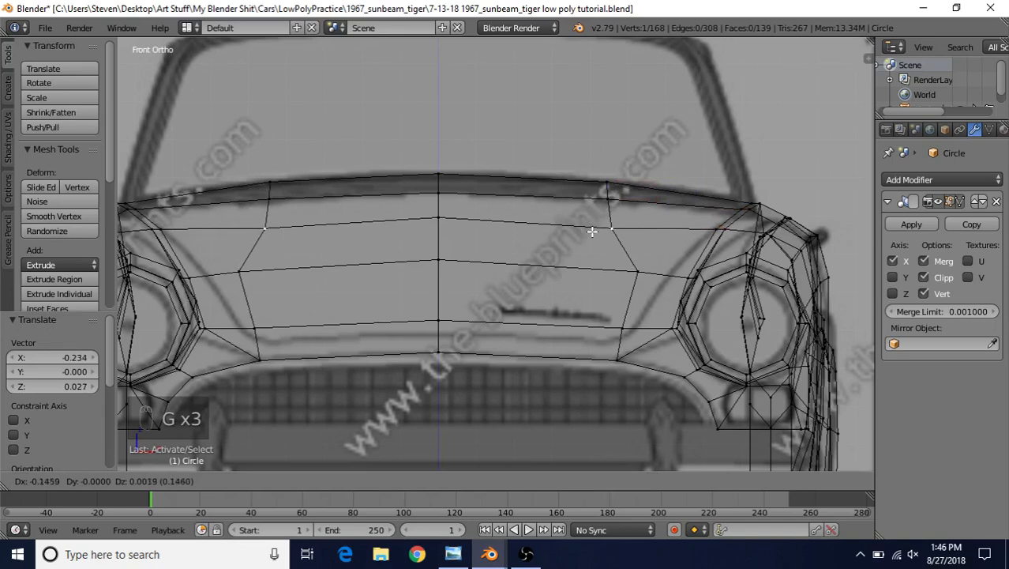
{"action": "left_click", "coordinate": [592, 230]}
{"action": "right_click", "coordinate": [635, 263]}
{"action": "key", "text": "g"}
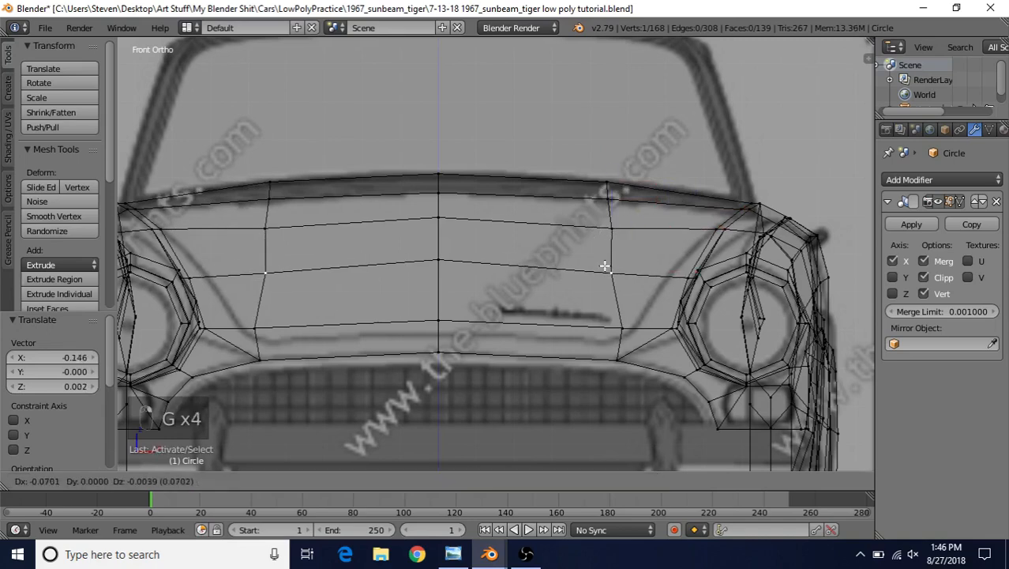
{"action": "left_click", "coordinate": [611, 279]}
{"action": "right_click", "coordinate": [620, 325]}
{"action": "key", "text": "g"}
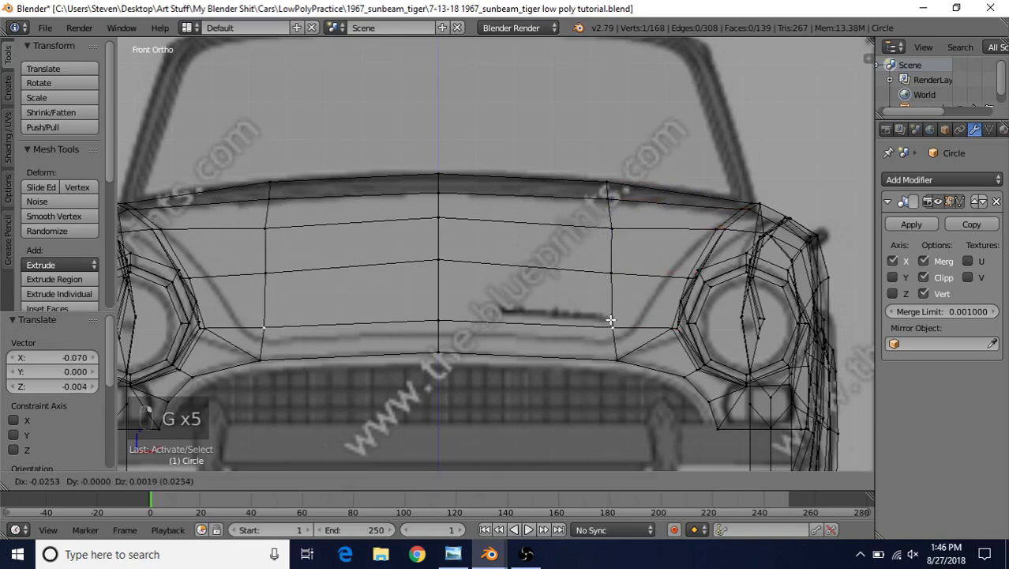
{"action": "left_click", "coordinate": [613, 316]}
Step: Raise the centre vertex of the hood row above the front edge by 0.035 on Z and fine-tune its height
{"action": "right_click", "coordinate": [438, 319]}
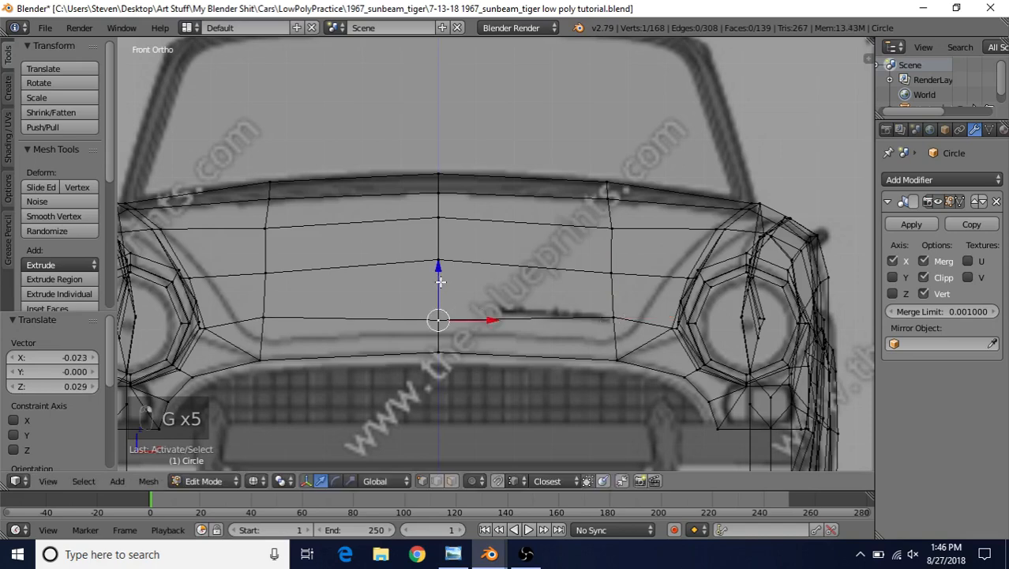
{"action": "left_click_drag", "start_coordinate": [437, 265], "coordinate": [439, 252]}
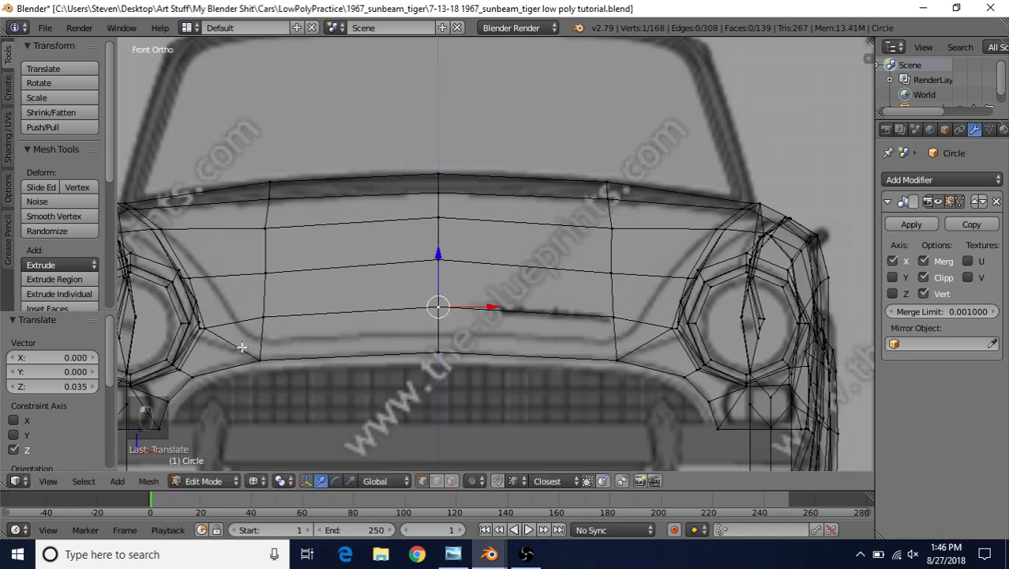
{"action": "middle_click_drag", "start_coordinate": [518, 333], "coordinate": [569, 328], "text": "shift"}
{"action": "right_click", "coordinate": [324, 309], "text": "shift"}
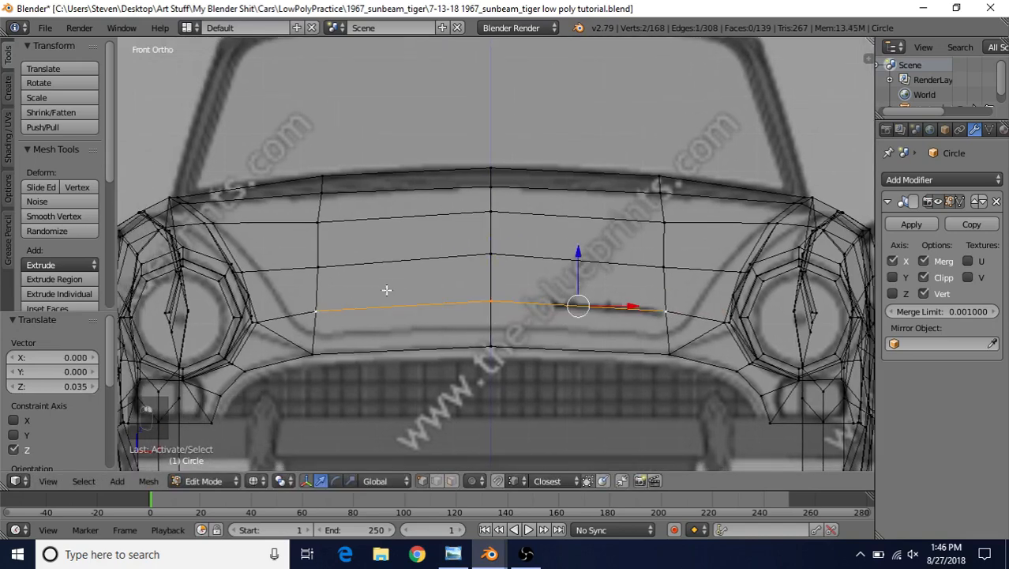
{"action": "right_click", "coordinate": [497, 307]}
{"action": "left_click_drag", "start_coordinate": [492, 246], "coordinate": [488, 255]}
{"action": "right_click", "coordinate": [347, 305]}
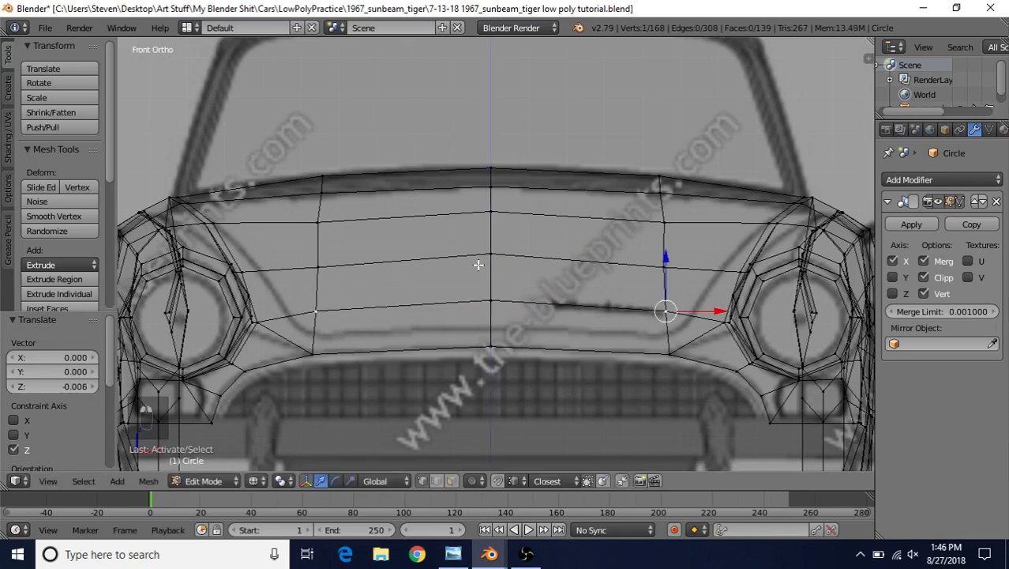
Step: Raise the side vertices of the hood's middle row and shift those in the row behind inward by 0.006 on X
{"action": "right_click", "coordinate": [667, 259]}
{"action": "middle_click_drag", "start_coordinate": [668, 256], "coordinate": [632, 280], "text": "shift"}
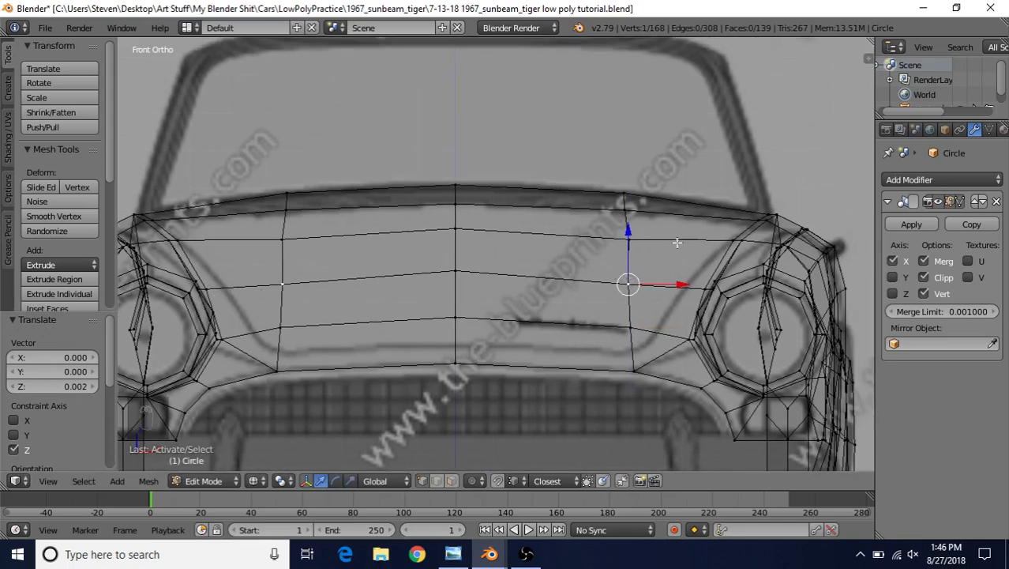
{"action": "key", "text": "g"}
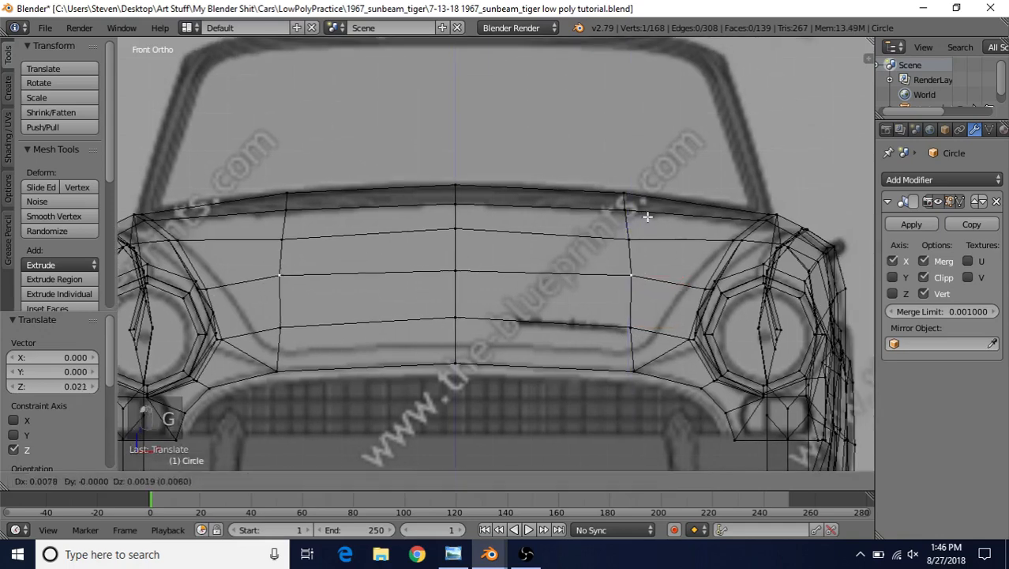
{"action": "left_click", "coordinate": [648, 216]}
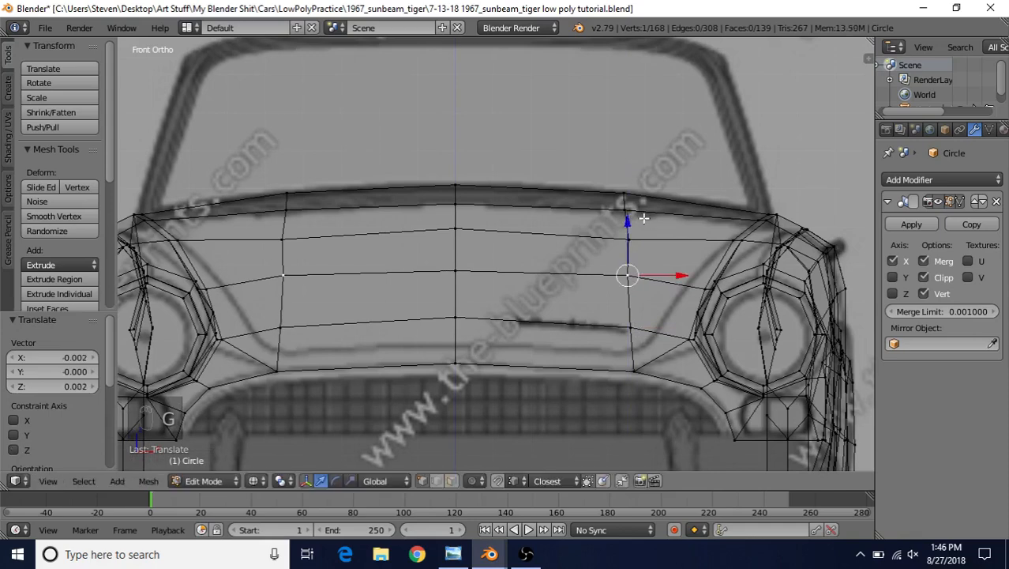
{"action": "right_click", "coordinate": [631, 240]}
{"action": "left_click_drag", "start_coordinate": [682, 239], "coordinate": [683, 237]}
Step: Fine-tune the heights of the centre and side vertices in the hood's middle rows for an even crown
{"action": "right_click", "coordinate": [468, 215]}
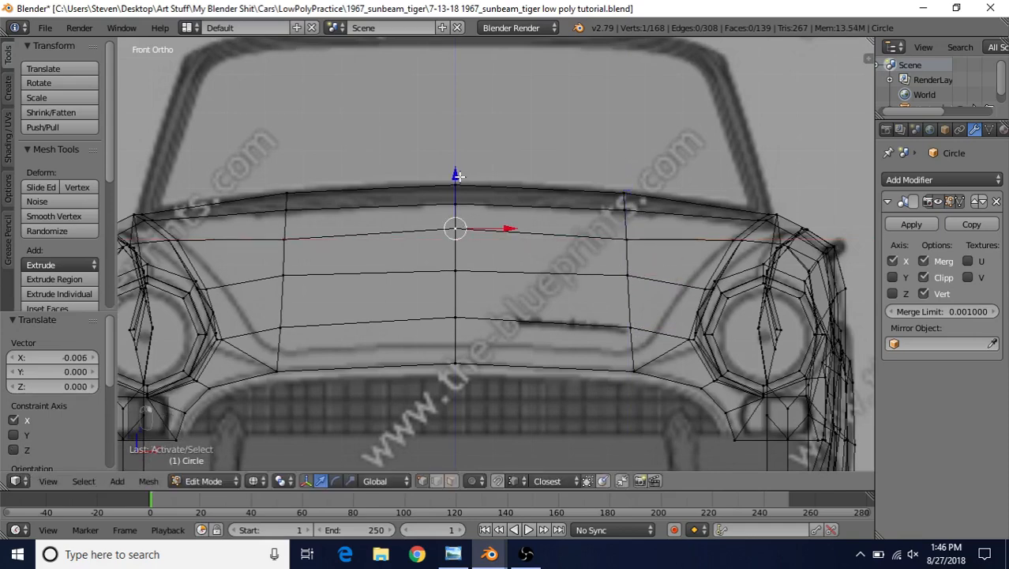
{"action": "left_click_drag", "start_coordinate": [458, 176], "coordinate": [468, 198]}
{"action": "right_click", "coordinate": [617, 239]}
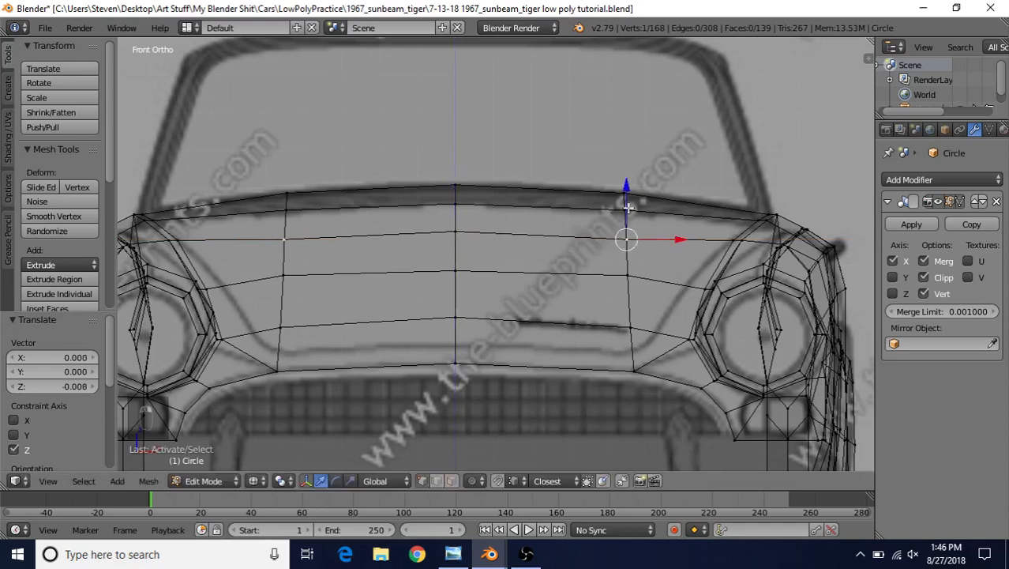
{"action": "left_click_drag", "start_coordinate": [631, 187], "coordinate": [632, 184]}
{"action": "right_click", "coordinate": [460, 236]}
{"action": "left_click_drag", "start_coordinate": [455, 185], "coordinate": [455, 226]}
{"action": "right_click", "coordinate": [627, 238]}
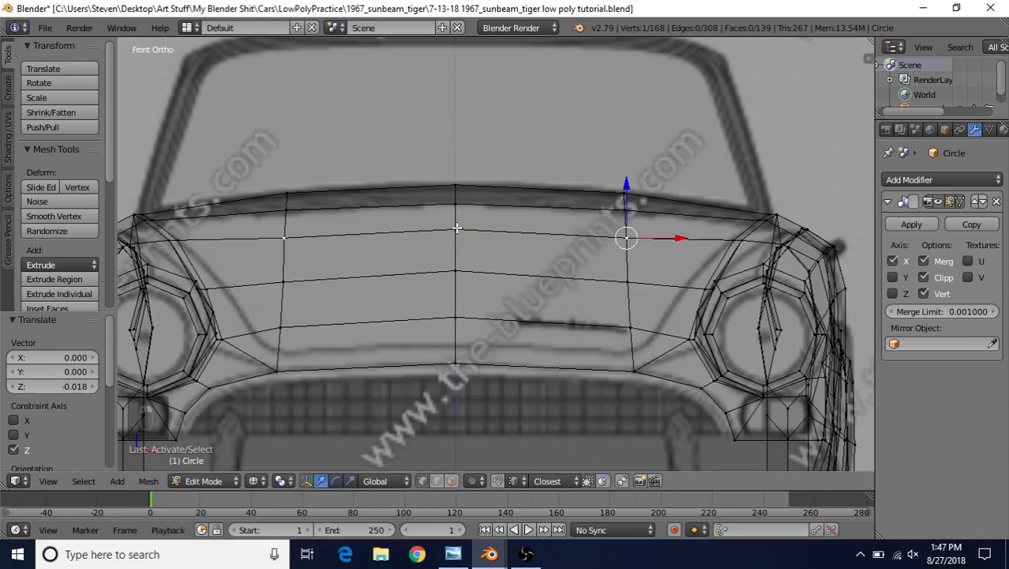
Step: Leave wireframe display and mesh editing, and examine the reshaped hood from the front and at an angle
{"action": "scroll", "coordinate": [547, 274], "scroll_direction": "down", "scroll_amount": 3}
{"action": "key", "text": "z"}
{"action": "key", "text": "Tab"}
{"action": "scroll", "coordinate": [545, 278], "scroll_direction": "down", "scroll_amount": 3}
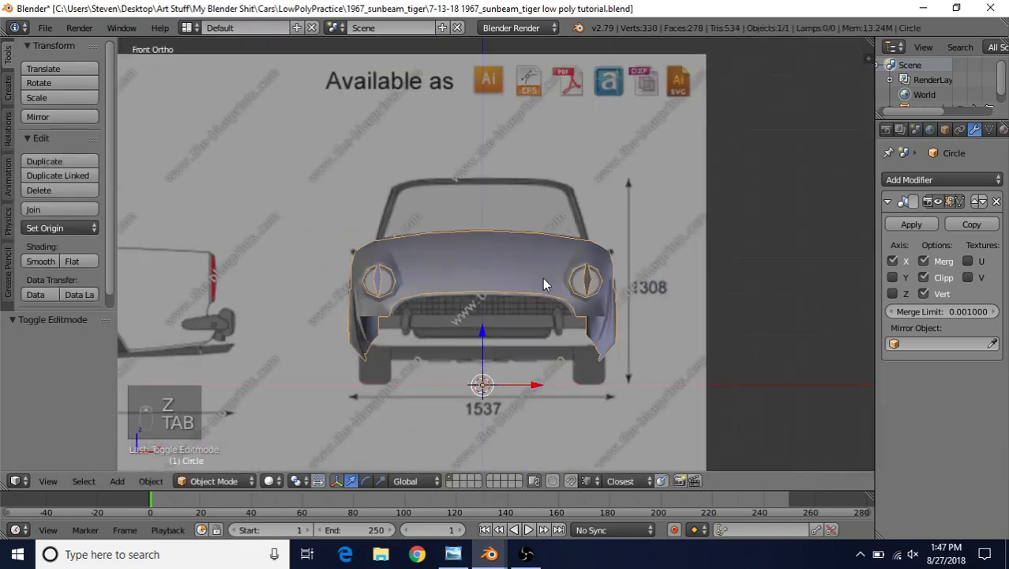
{"action": "mouse_move", "coordinate": [545, 278]}
{"action": "middle_mouse_down"}
{"action": "mouse_move", "coordinate": [496, 237]}
{"action": "mouse_move", "coordinate": [451, 286]}
{"action": "middle_mouse_up"}
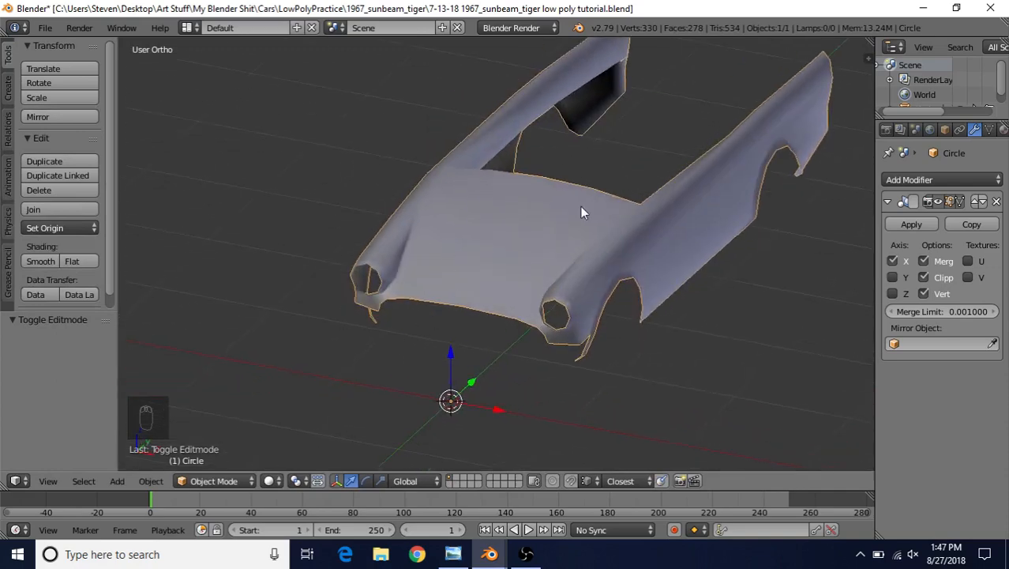
{"action": "middle_click_drag", "start_coordinate": [580, 206], "coordinate": [627, 167]}
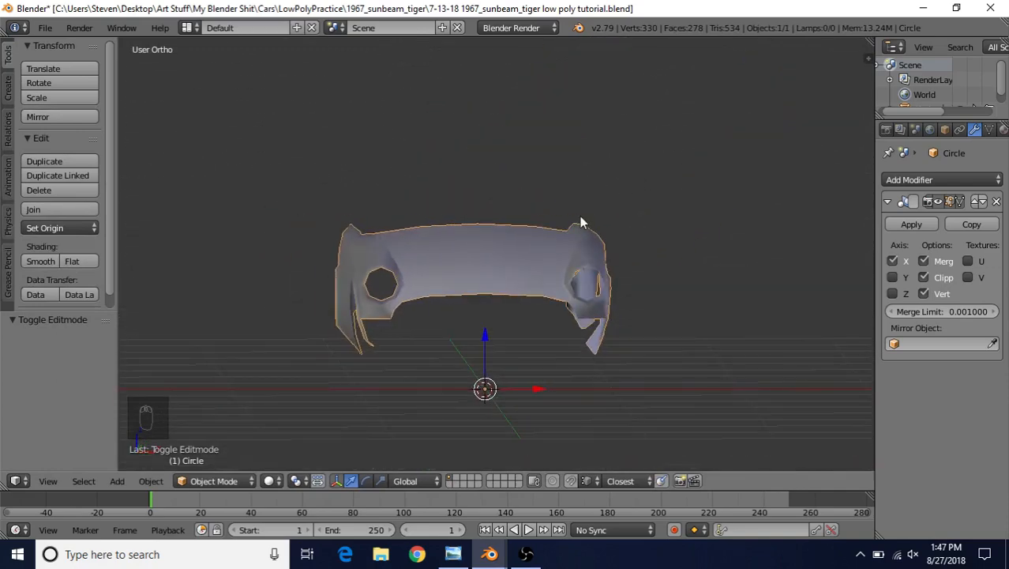
{"action": "scroll", "coordinate": [552, 223], "scroll_direction": "up", "scroll_amount": 1}
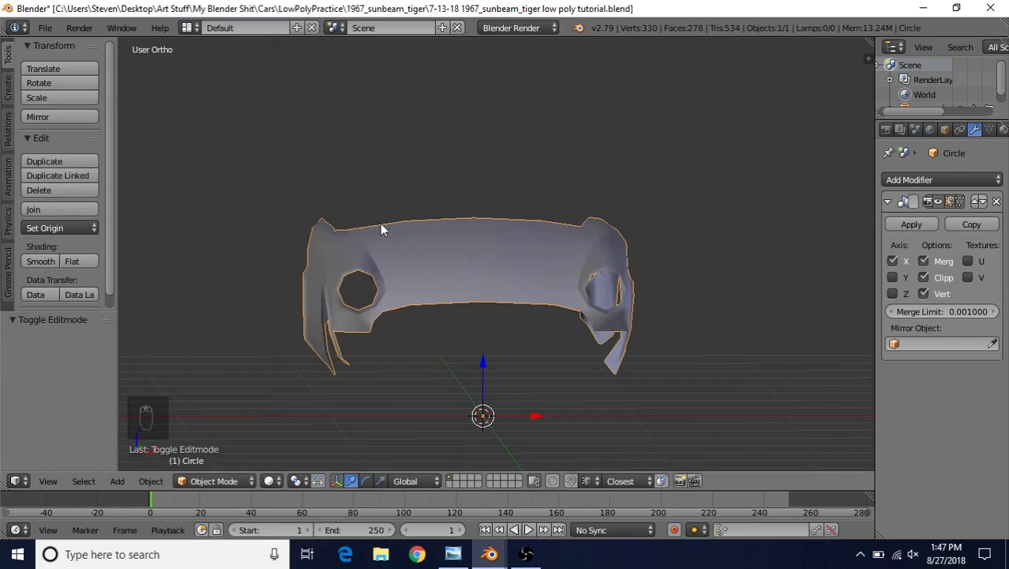
{"action": "middle_click_drag", "start_coordinate": [379, 229], "coordinate": [411, 232]}
{"action": "scroll", "coordinate": [409, 233], "scroll_direction": "up", "scroll_amount": 2}
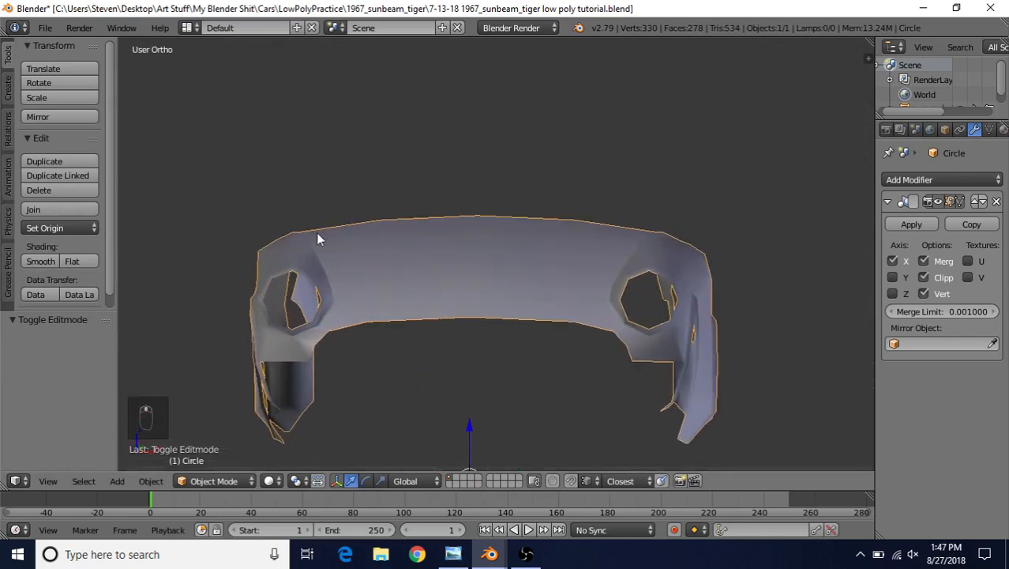
Step: Check the 1965 Sunbeam Tiger front reference photo for the hood and fender shape, and return to Blender
{"action": "left_click", "coordinate": [453, 554]}
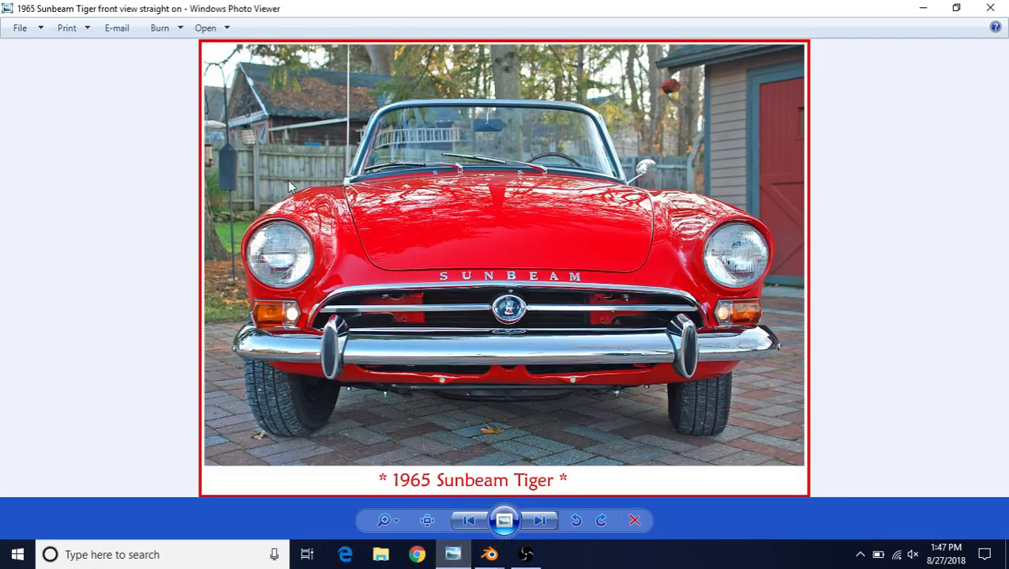
{"action": "mouse_move", "coordinate": [489, 554]}
{"action": "left_click", "coordinate": [558, 483]}
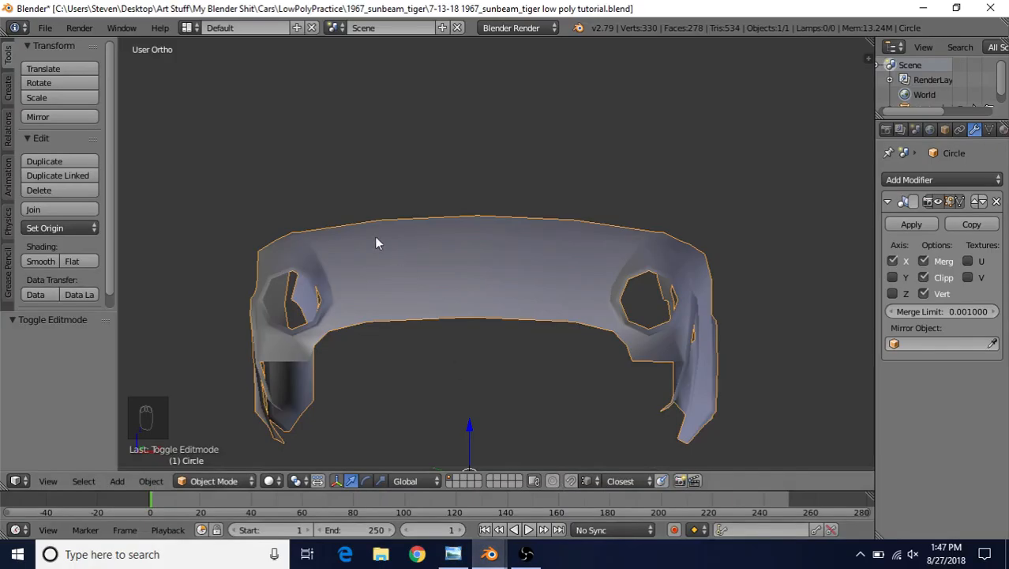
Step: Return to mesh editing and extrude the three-vertex lower edge beneath the headlight downward by 0.156 on Z
{"action": "middle_click_drag", "start_coordinate": [375, 236], "coordinate": [406, 261]}
{"action": "key", "text": "Tab"}
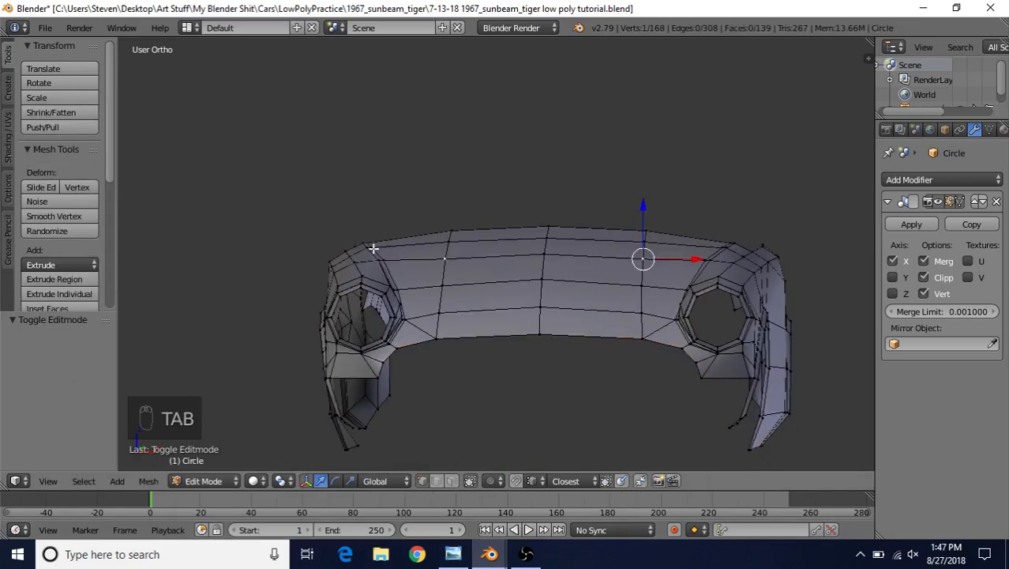
{"action": "key", "text": "Tab"}
{"action": "middle_click_drag", "start_coordinate": [577, 286], "coordinate": [565, 266]}
{"action": "key", "text": "Tab"}
{"action": "scroll", "coordinate": [636, 361], "scroll_direction": "up", "scroll_amount": 8}
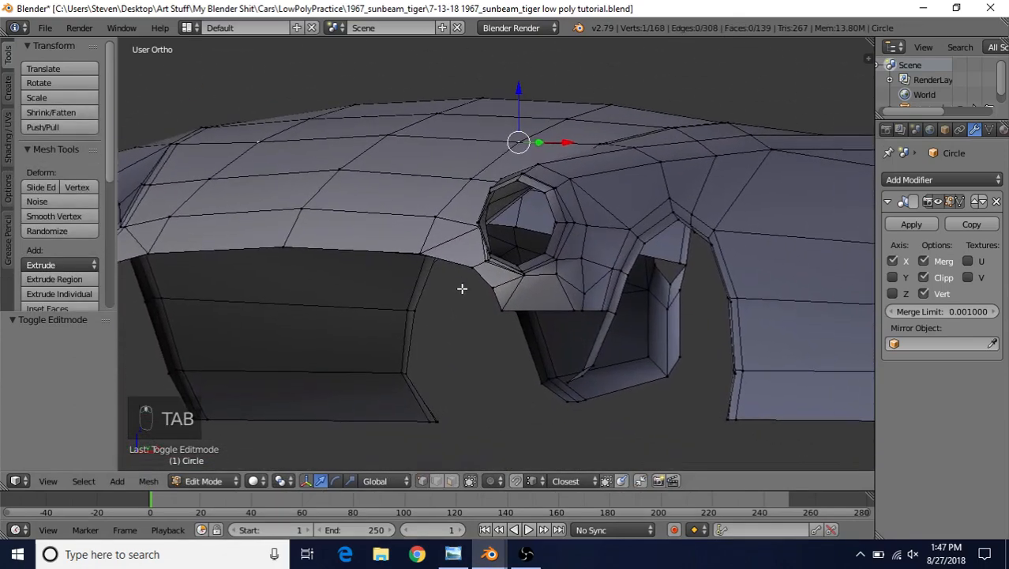
{"action": "middle_click_drag", "start_coordinate": [462, 288], "coordinate": [449, 342]}
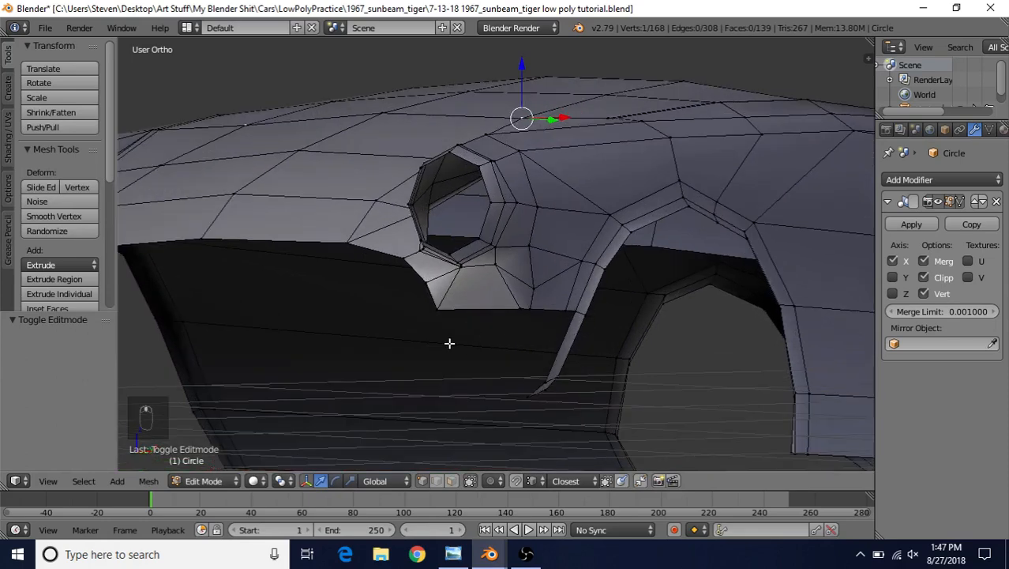
{"action": "right_click", "coordinate": [437, 315]}
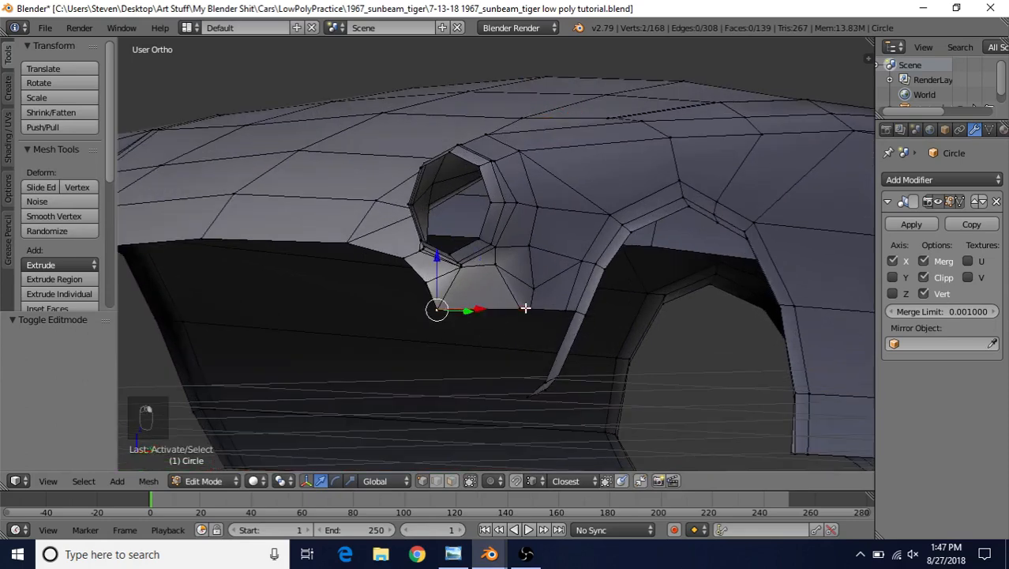
{"action": "right_click", "coordinate": [521, 309], "text": "shift"}
{"action": "right_click", "coordinate": [535, 306], "text": "shift"}
{"action": "middle_click_drag", "start_coordinate": [500, 390], "coordinate": [464, 243]}
{"action": "key", "text": "e"}
{"action": "right_click", "coordinate": [481, 261]}
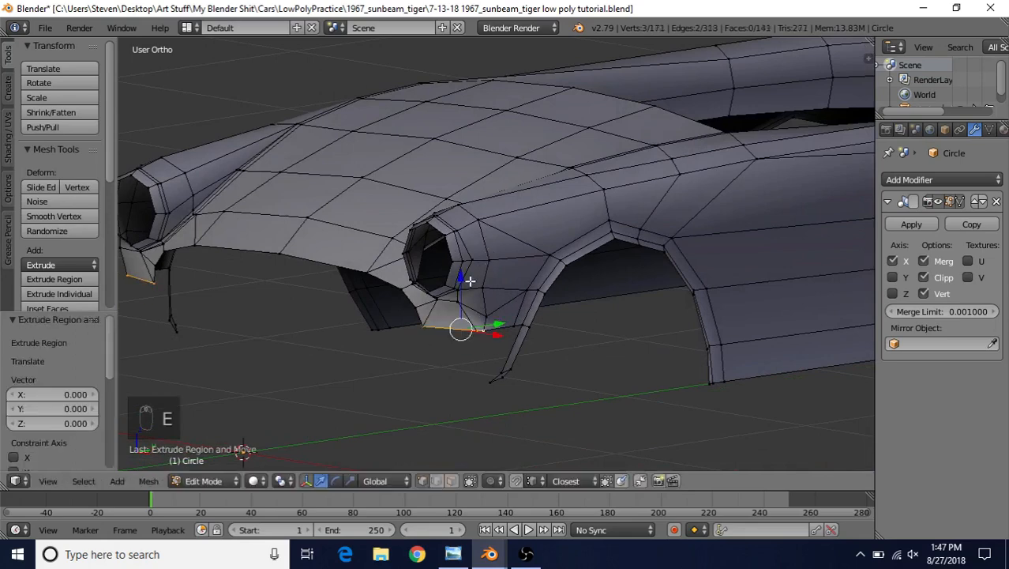
{"action": "left_click_drag", "start_coordinate": [469, 280], "coordinate": [453, 317]}
Step: Compare the extruded edge with the side blueprint in wireframe and raise it by 0.027 on Z
{"action": "key", "text": "KP_3"}
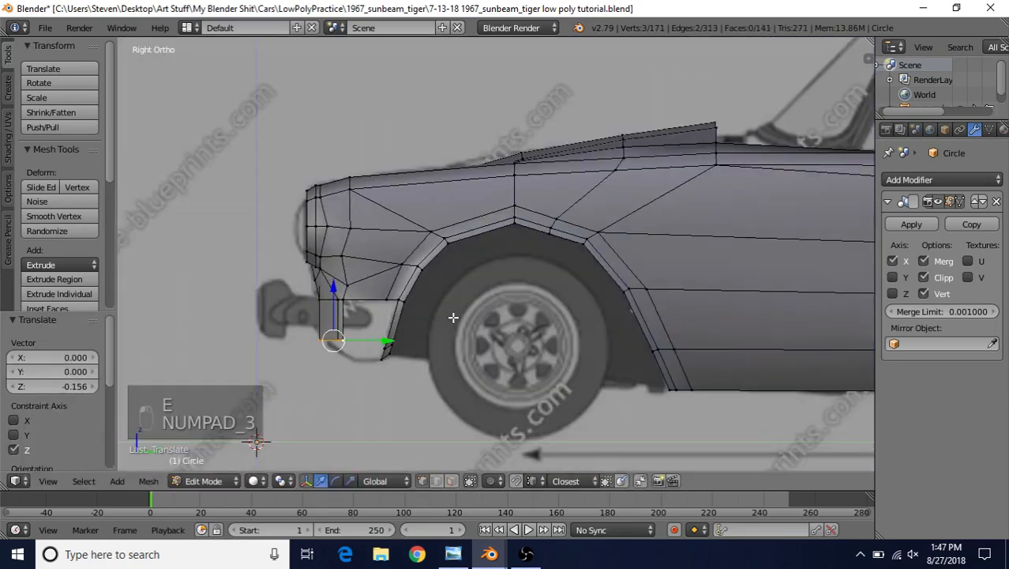
{"action": "scroll", "coordinate": [490, 308], "scroll_direction": "up", "scroll_amount": 3}
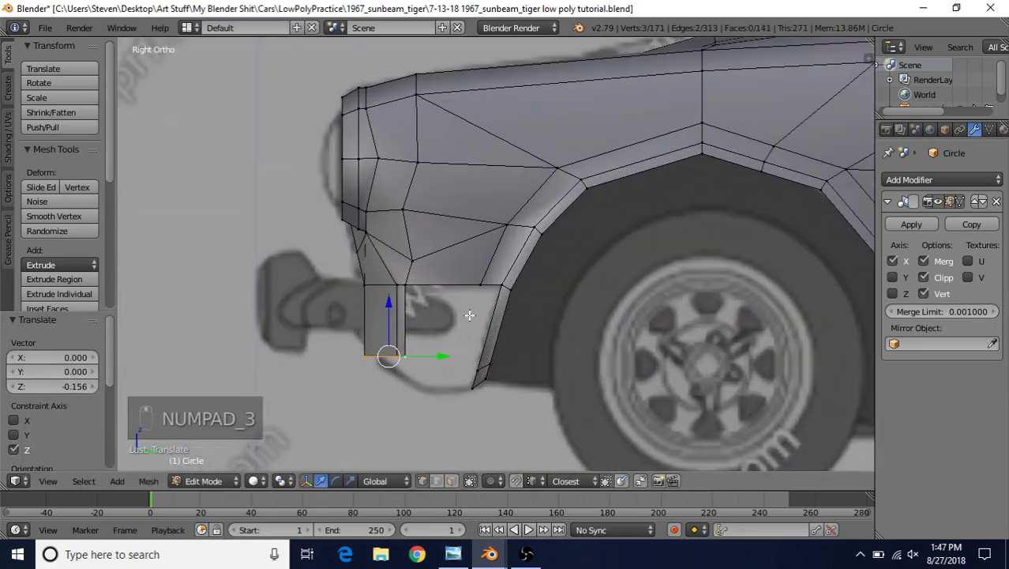
{"action": "key", "text": "z"}
{"action": "scroll", "coordinate": [489, 304], "scroll_direction": "up", "scroll_amount": 2}
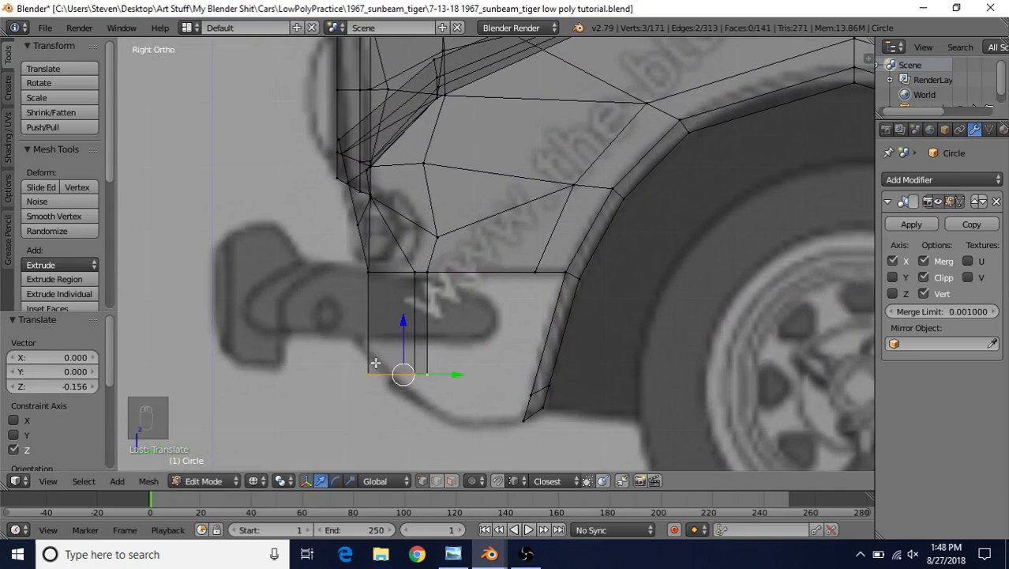
{"action": "left_click_drag", "start_coordinate": [402, 323], "coordinate": [407, 300]}
Step: Extrude the edge again to the valance's bottom outline on the side blueprint, by 0.122 on Y and -0.099 on Z
{"action": "middle_click_drag", "start_coordinate": [480, 326], "coordinate": [549, 274], "text": "shift"}
{"action": "scroll", "coordinate": [508, 336], "scroll_direction": "up", "scroll_amount": 1}
{"action": "middle_click_drag", "start_coordinate": [473, 235], "coordinate": [447, 189], "text": "shift"}
{"action": "key", "text": "e"}
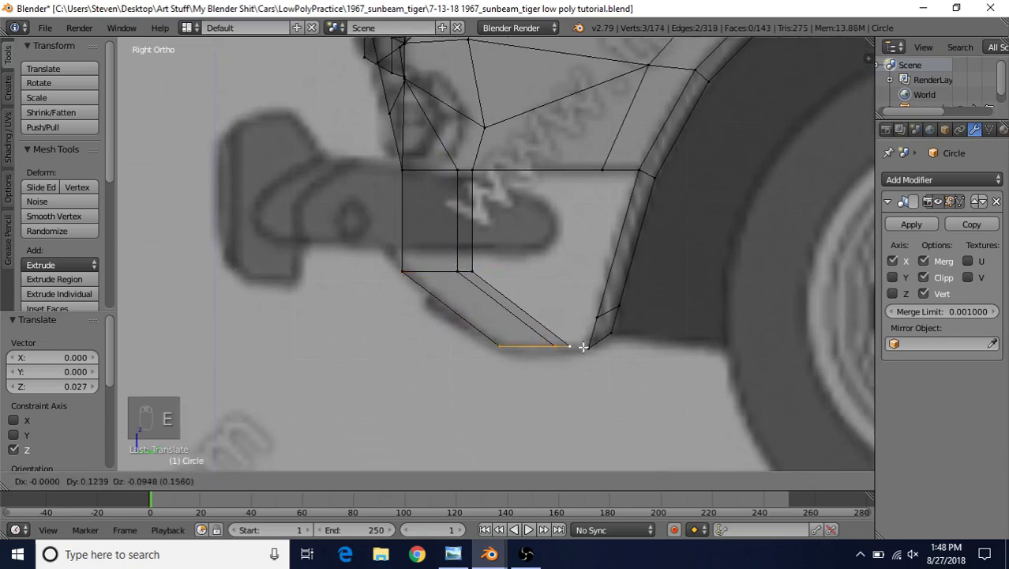
{"action": "left_click", "coordinate": [581, 351]}
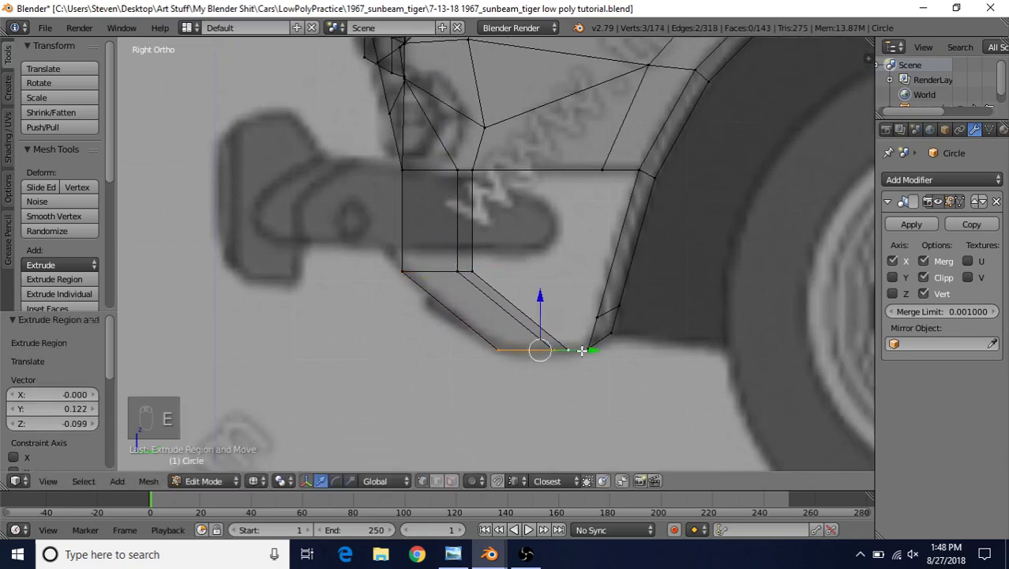
Step: Slide the two rearmost vertices of the newly extruded bottom edge forward along Y
{"action": "right_click", "coordinate": [549, 351]}
{"action": "right_click", "coordinate": [571, 347], "text": "shift"}
{"action": "key", "text": "g"}
{"action": "key", "text": "y"}
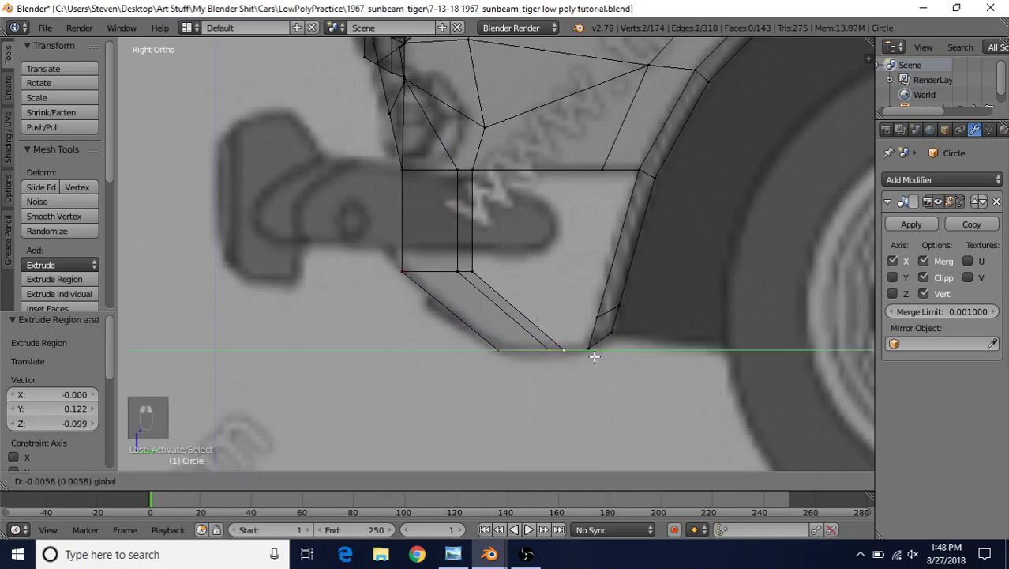
{"action": "left_click", "coordinate": [566, 346]}
Step: Shift the middle vertical edge below the headlight forward by 0.028 on Y and its column's bottom vertex forward by 0.008
{"action": "middle_click_drag", "start_coordinate": [457, 277], "coordinate": [488, 306], "text": "shift"}
{"action": "right_click", "coordinate": [493, 190]}
{"action": "right_click", "coordinate": [493, 291], "text": "shift"}
{"action": "left_click_drag", "start_coordinate": [546, 240], "coordinate": [523, 239]}
{"action": "left_click", "coordinate": [523, 239]}
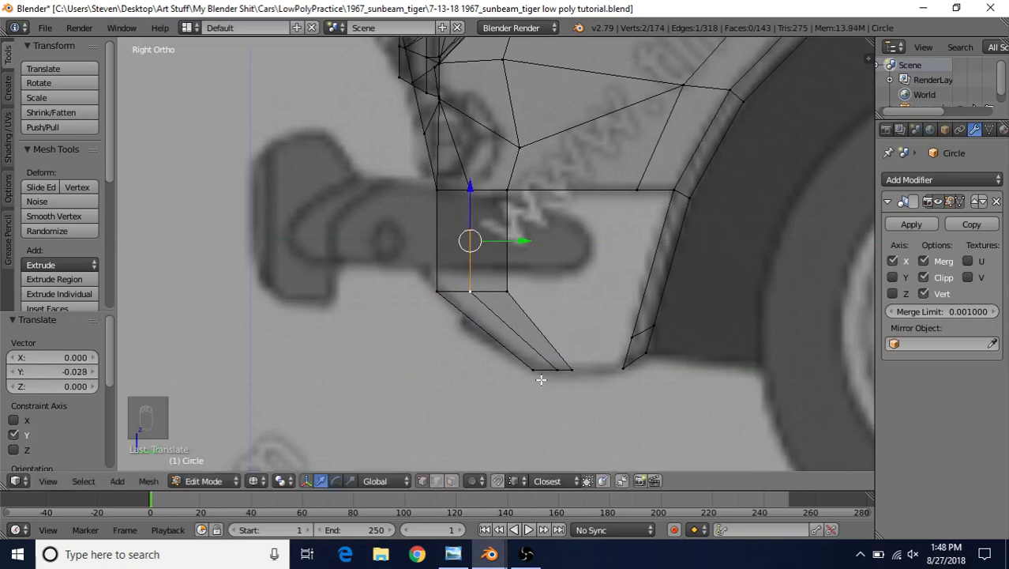
{"action": "right_click", "coordinate": [559, 370]}
{"action": "left_click_drag", "start_coordinate": [602, 368], "coordinate": [595, 370]}
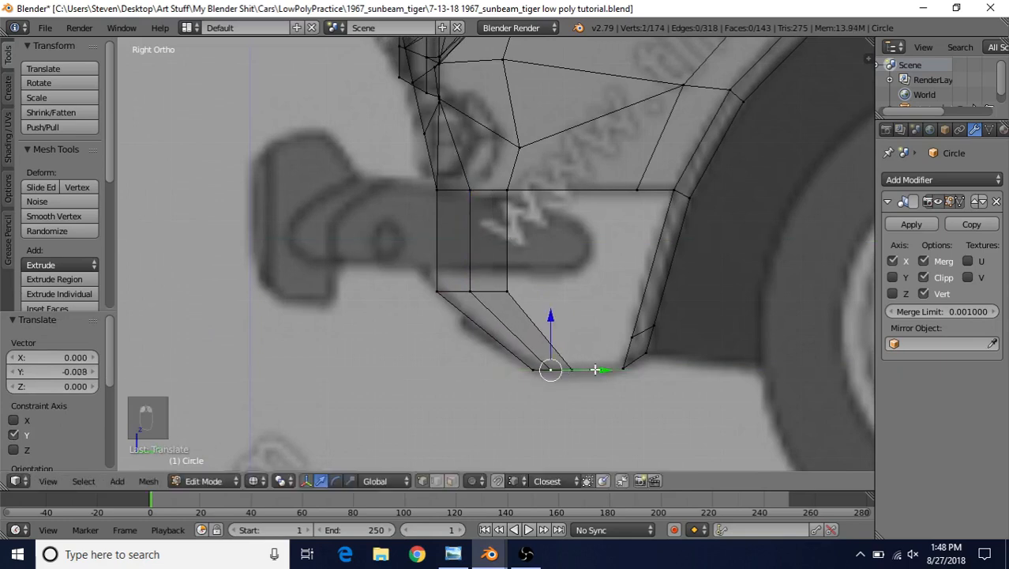
Step: Return to solid shading and move the two outer vertices of the bottom edge inward by 0.142 on X
{"action": "scroll", "coordinate": [474, 244], "scroll_direction": "down", "scroll_amount": 2}
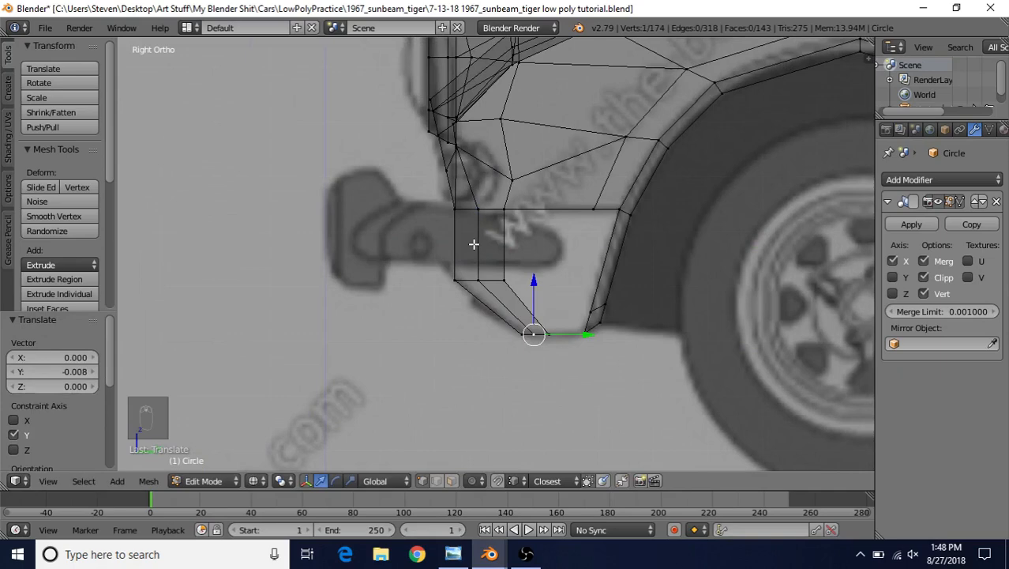
{"action": "key", "text": "z"}
{"action": "mouse_move", "coordinate": [474, 244]}
{"action": "middle_mouse_down"}
{"action": "mouse_move", "coordinate": [538, 277]}
{"action": "mouse_move", "coordinate": [520, 259]}
{"action": "middle_mouse_up"}
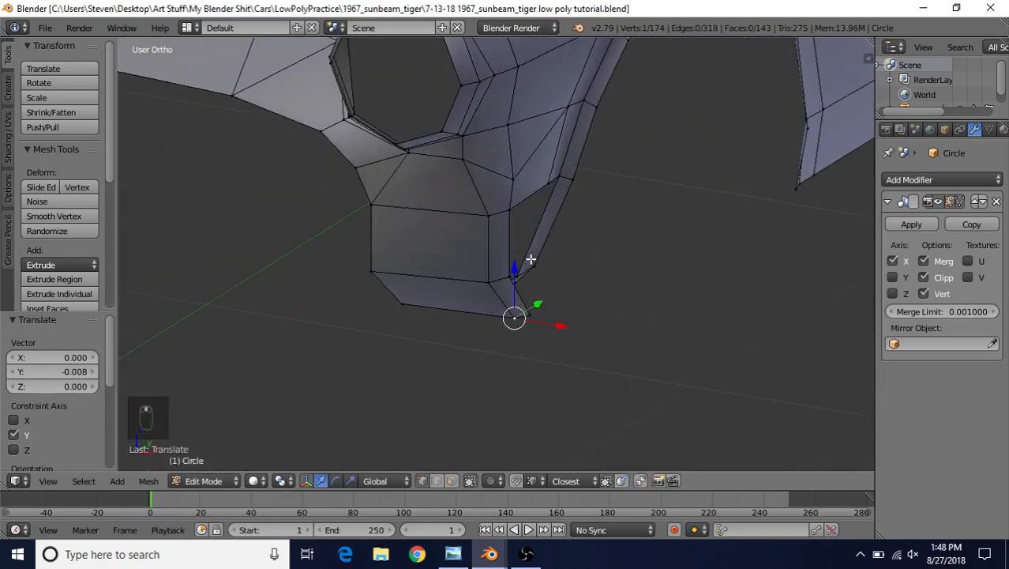
{"action": "right_click", "coordinate": [530, 315], "text": "shift"}
{"action": "key", "text": "g"}
{"action": "key", "text": "x"}
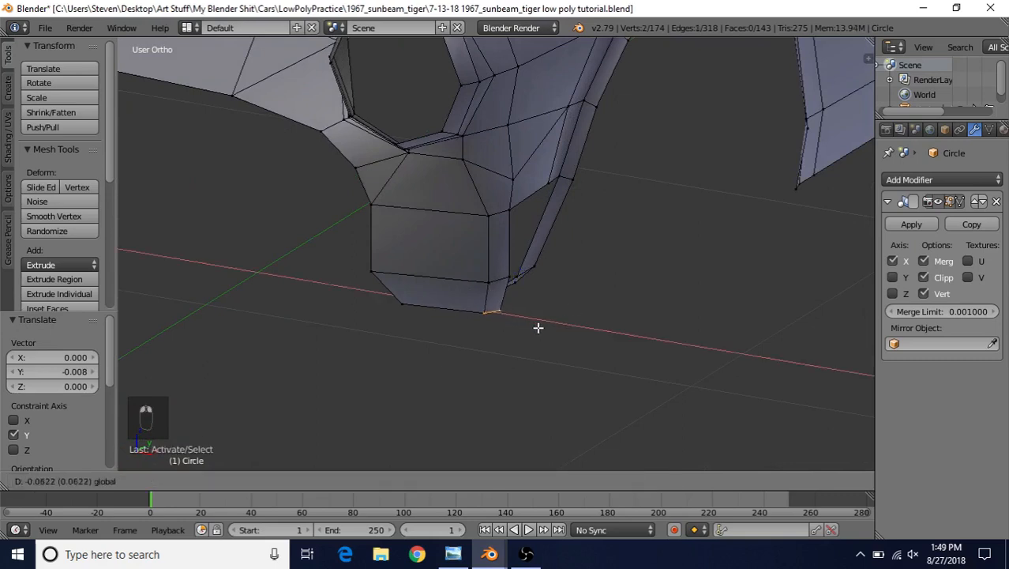
{"action": "left_click", "coordinate": [490, 275]}
Step: Move the two outer vertices in the row above the bottom edge inward by 0.024 on X
{"action": "right_click", "coordinate": [491, 275]}
{"action": "right_click", "coordinate": [515, 273], "text": "shift"}
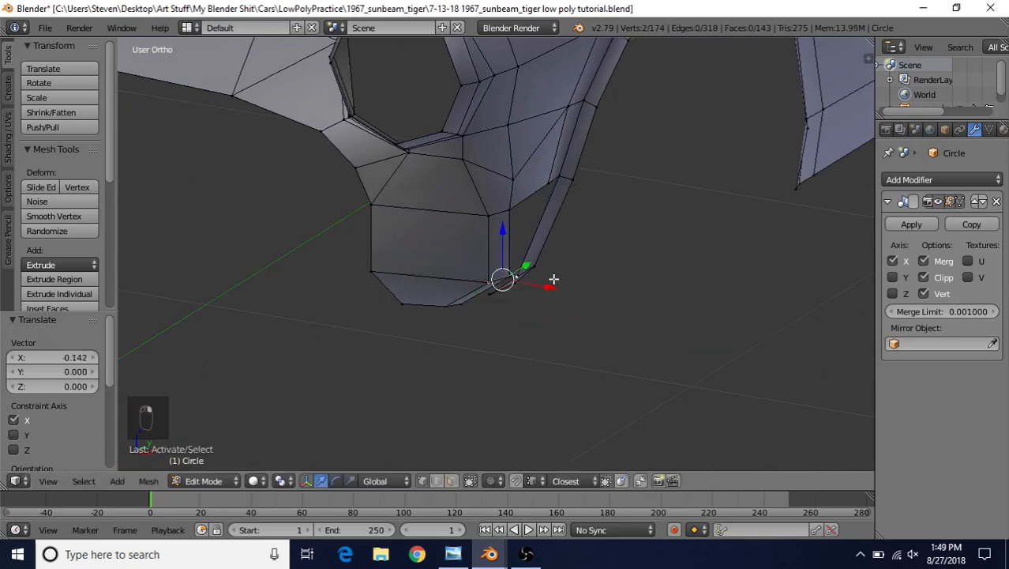
{"action": "right_click", "coordinate": [489, 280]}
{"action": "right_click", "coordinate": [508, 273], "text": "shift"}
{"action": "left_click_drag", "start_coordinate": [539, 284], "coordinate": [526, 286]}
Step: Align the same two vertices with the front blueprint in wireframe by shifting them another 0.005 inward on X
{"action": "middle_click_drag", "start_coordinate": [518, 270], "coordinate": [536, 245]}
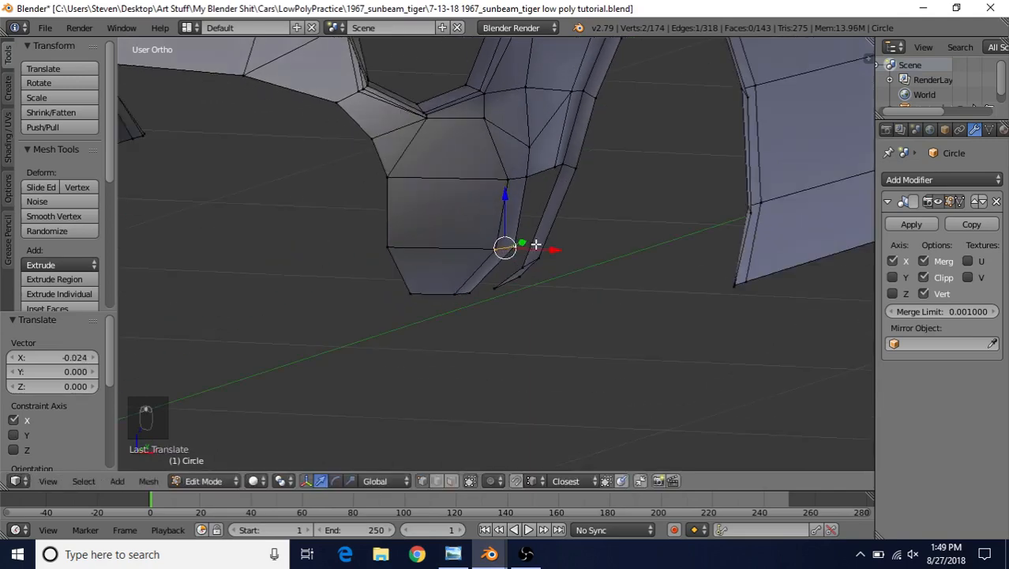
{"action": "key", "text": "KP_1"}
{"action": "key", "text": "z"}
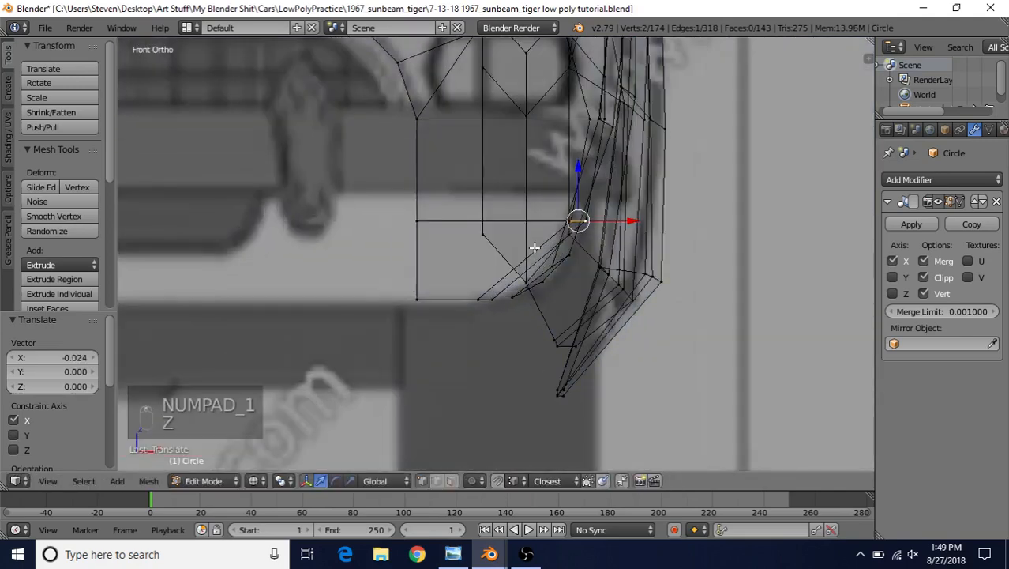
{"action": "scroll", "coordinate": [480, 276], "scroll_direction": "up", "scroll_amount": 2}
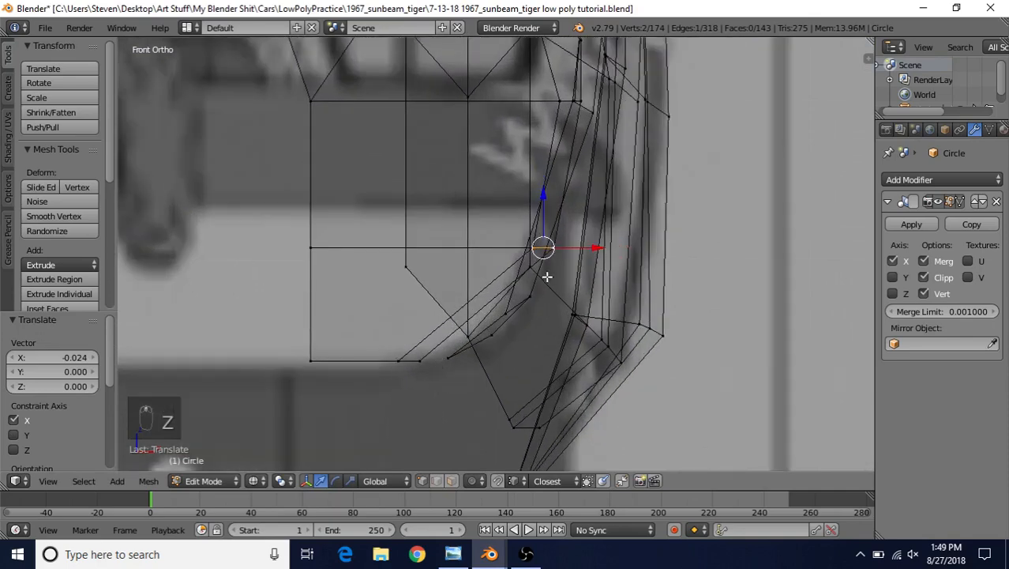
{"action": "left_click_drag", "start_coordinate": [589, 249], "coordinate": [583, 250]}
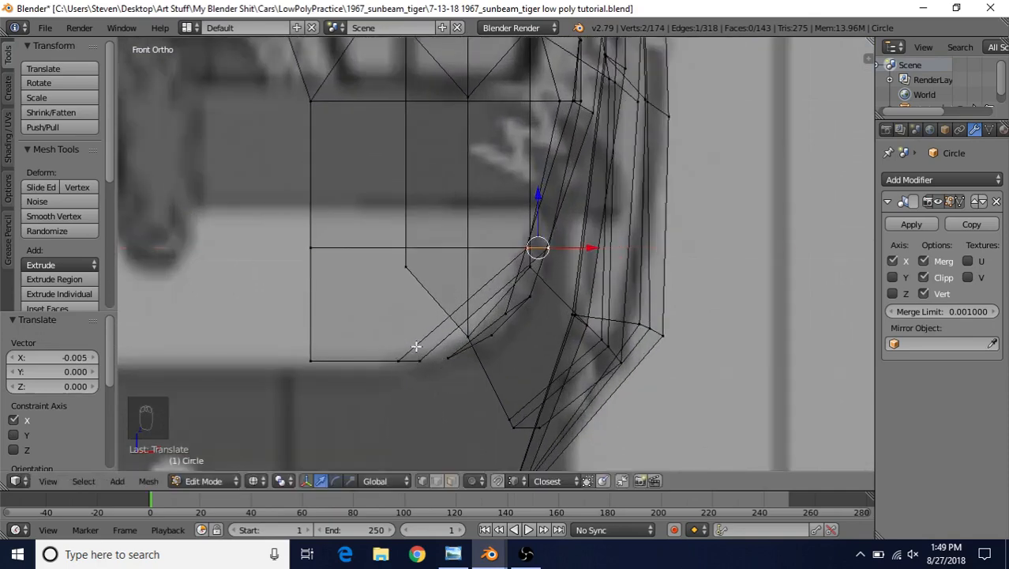
Step: Return to solid shading and fill a four-vertex face between the valance's bottom side edge and the wheel arch lip
{"action": "key", "text": "z"}
{"action": "mouse_move", "coordinate": [416, 346]}
{"action": "middle_mouse_down"}
{"action": "mouse_move", "coordinate": [480, 257]}
{"action": "mouse_move", "coordinate": [452, 237]}
{"action": "mouse_move", "coordinate": [333, 263]}
{"action": "middle_mouse_up"}
{"action": "scroll", "coordinate": [356, 273], "scroll_direction": "up", "scroll_amount": 2}
{"action": "right_click", "coordinate": [367, 340]}
{"action": "right_click", "coordinate": [427, 335], "text": "shift"}
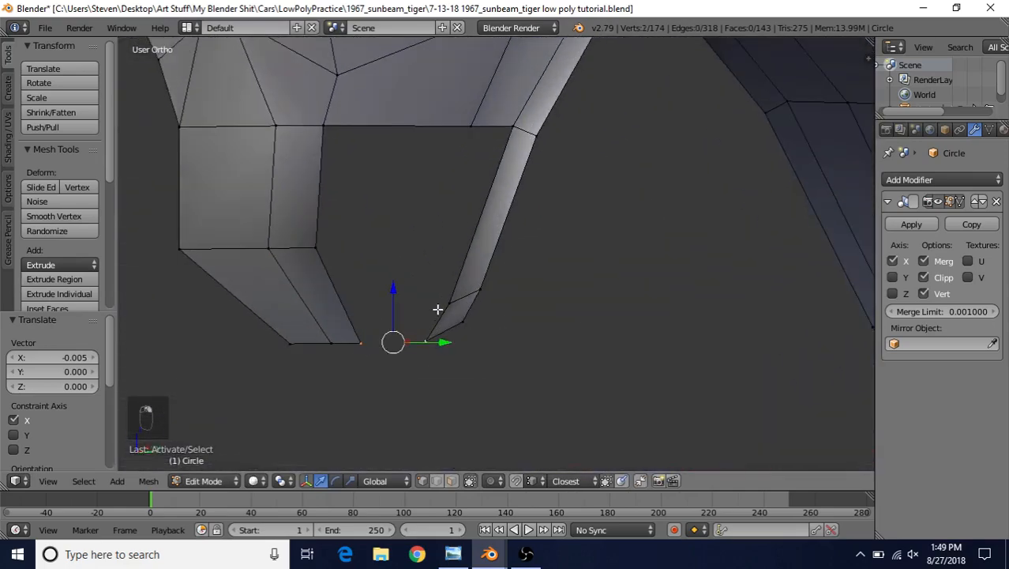
{"action": "right_click", "coordinate": [438, 308], "text": "shift"}
{"action": "right_click", "coordinate": [318, 242], "text": "shift"}
{"action": "scroll", "coordinate": [378, 340], "scroll_direction": "down", "scroll_amount": 4}
{"action": "key", "text": "f"}
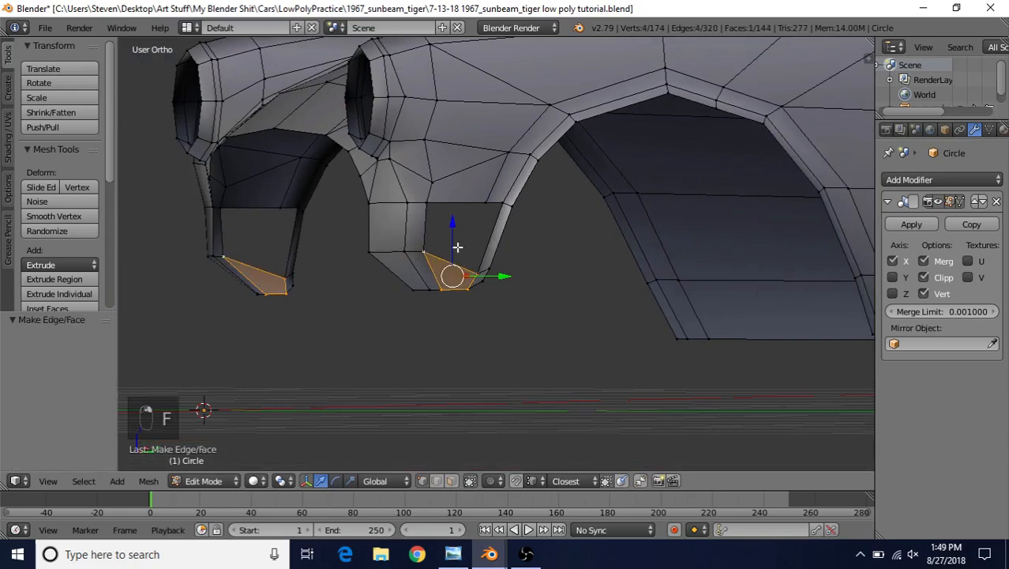
Step: Fill the remaining side gap ahead of the wheel arch with a five-vertex face
{"action": "scroll", "coordinate": [457, 247], "scroll_direction": "up", "scroll_amount": 5}
{"action": "right_click", "coordinate": [414, 320]}
{"action": "right_click", "coordinate": [419, 236], "text": "shift"}
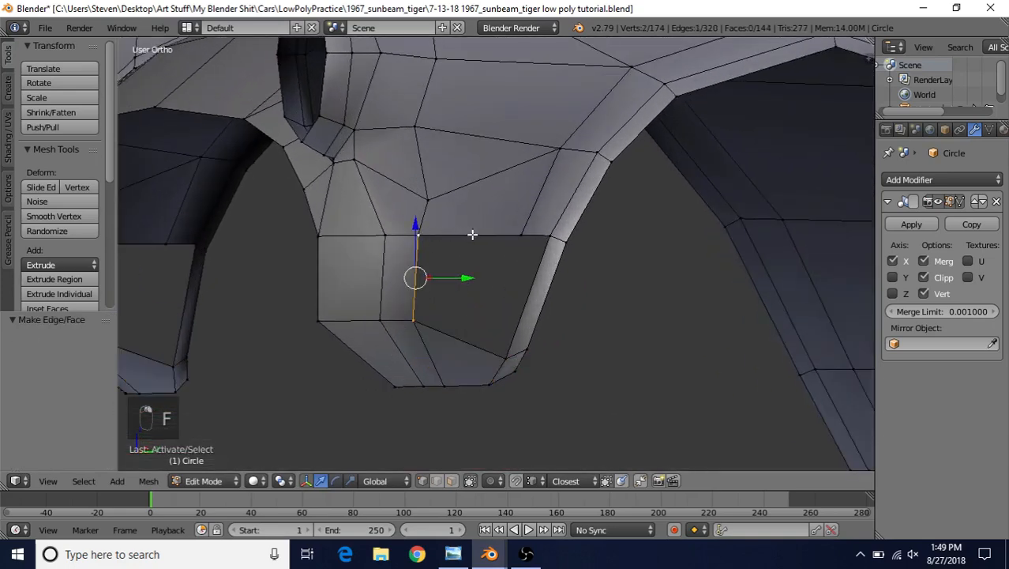
{"action": "right_click", "coordinate": [522, 236], "text": "shift"}
{"action": "right_click", "coordinate": [549, 235], "text": "shift"}
{"action": "right_click", "coordinate": [505, 360], "text": "shift"}
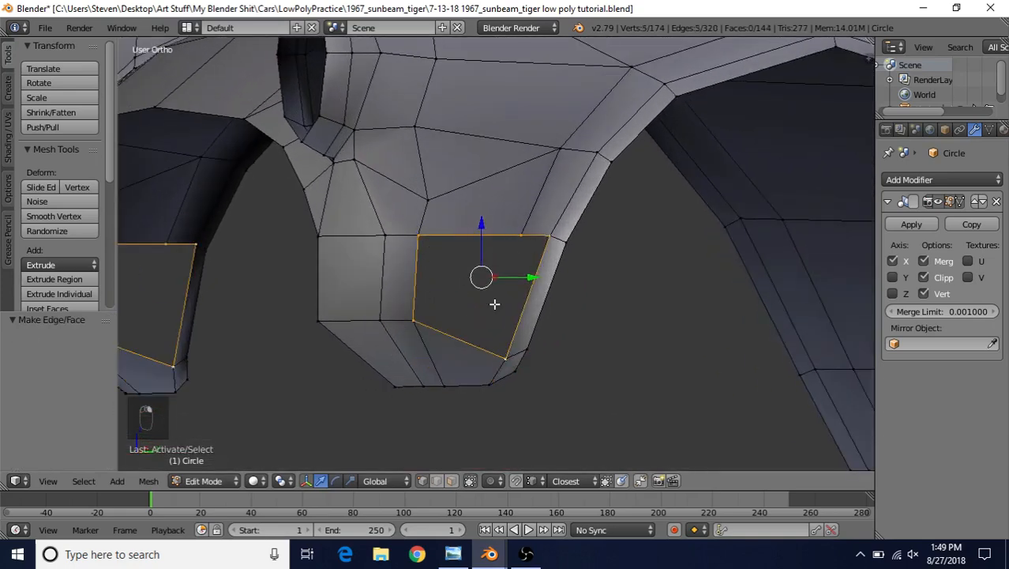
{"action": "key", "text": "f"}
Step: Split the new side face by connecting its extra upper-edge vertex to the lower corner beside the wheel arch
{"action": "middle_click_drag", "start_coordinate": [543, 343], "coordinate": [596, 319], "text": "shift"}
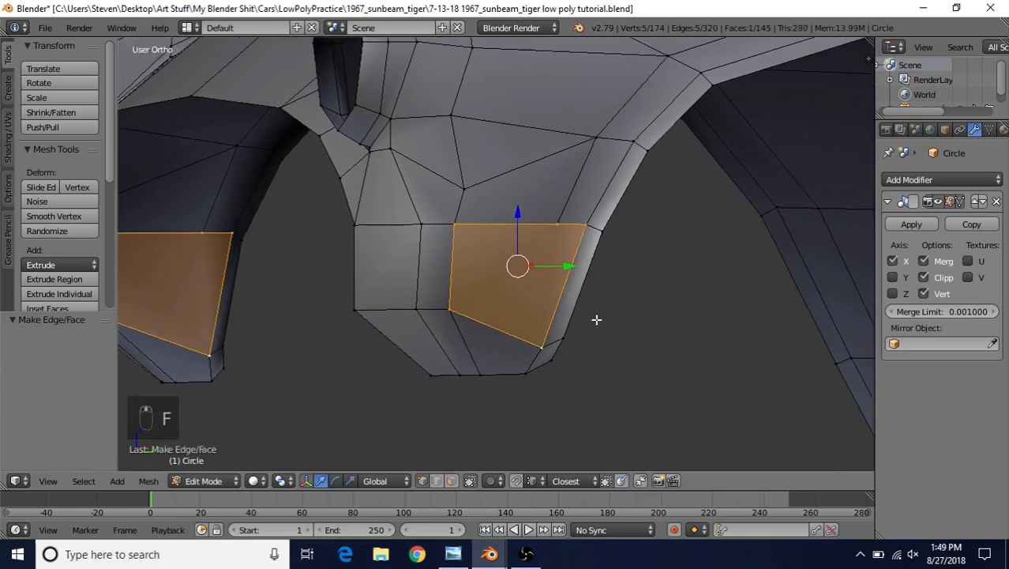
{"action": "right_click", "coordinate": [550, 224]}
{"action": "right_click", "coordinate": [537, 342], "text": "shift"}
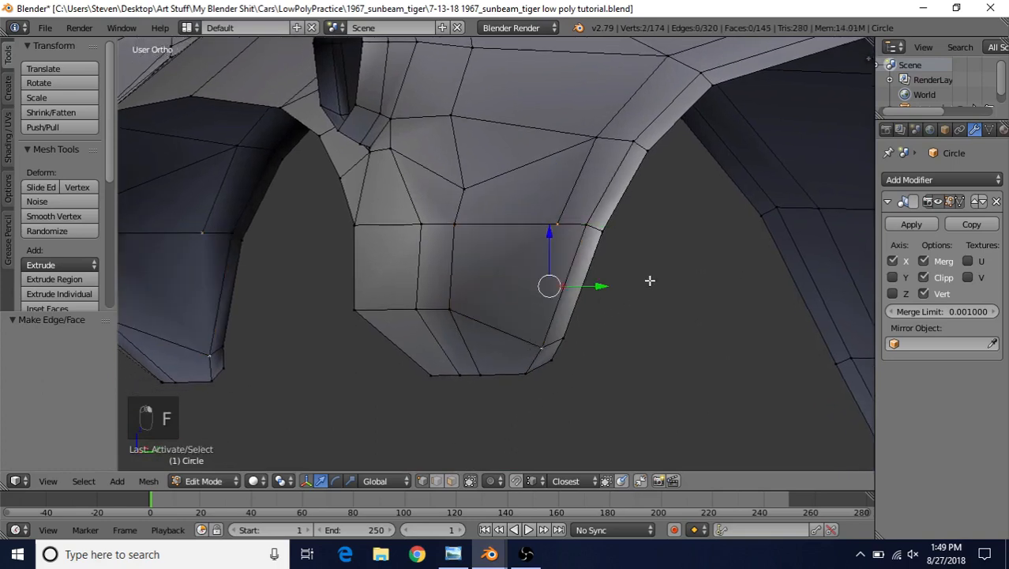
{"action": "key", "text": "j"}
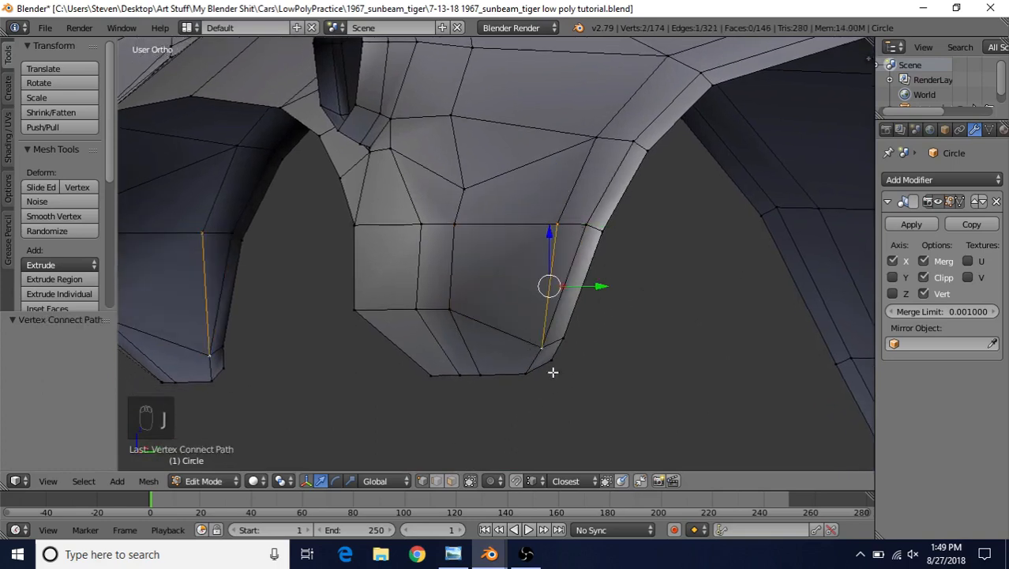
Step: Inspect the filled lower fender and move the vertical edge at the front panel's outer corner inward by 0.064 on X
{"action": "middle_click_drag", "start_coordinate": [640, 183], "coordinate": [732, 153]}
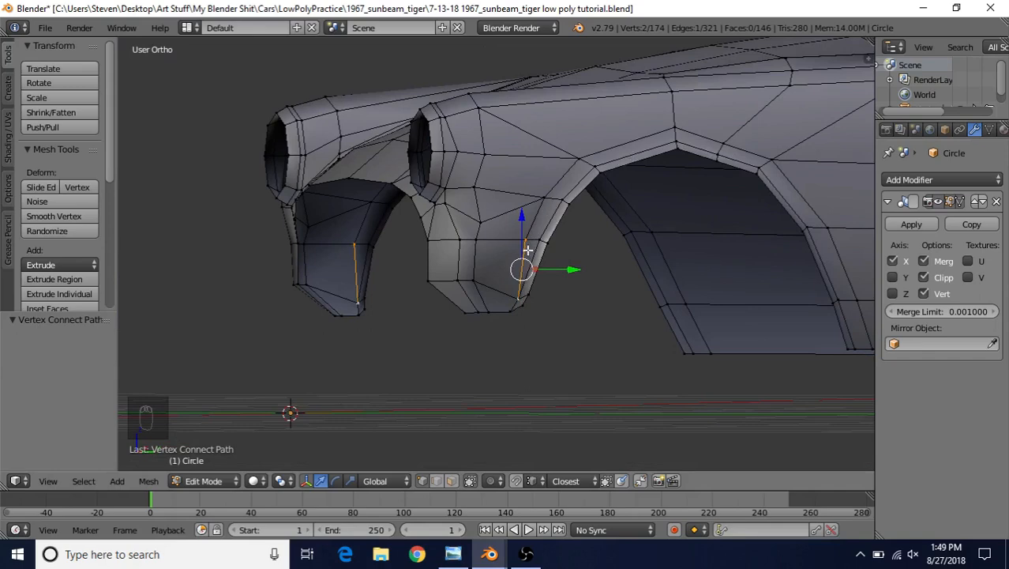
{"action": "middle_click_drag", "start_coordinate": [515, 319], "coordinate": [563, 300], "text": "shift"}
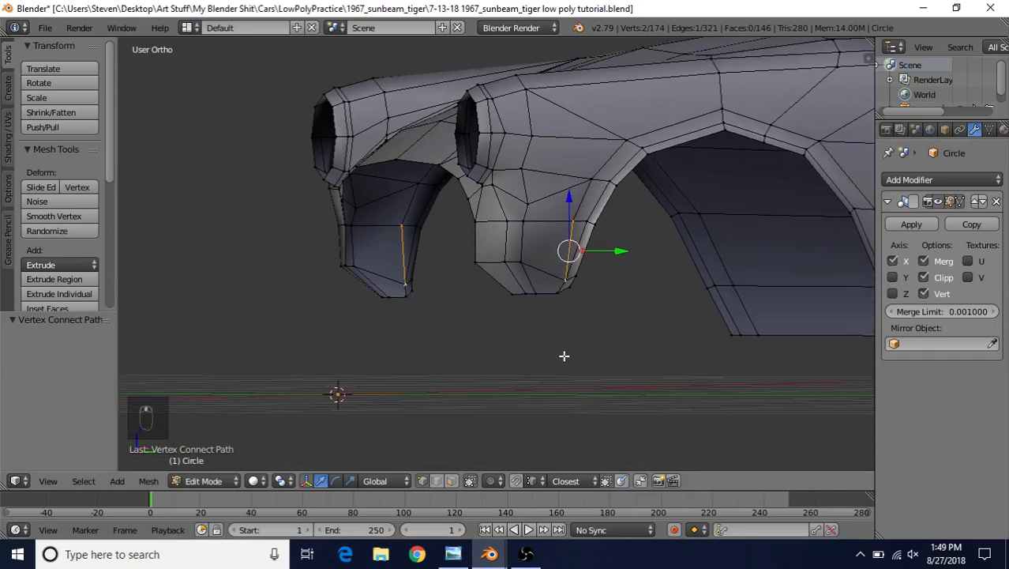
{"action": "scroll", "coordinate": [566, 353], "scroll_direction": "up", "scroll_amount": 2}
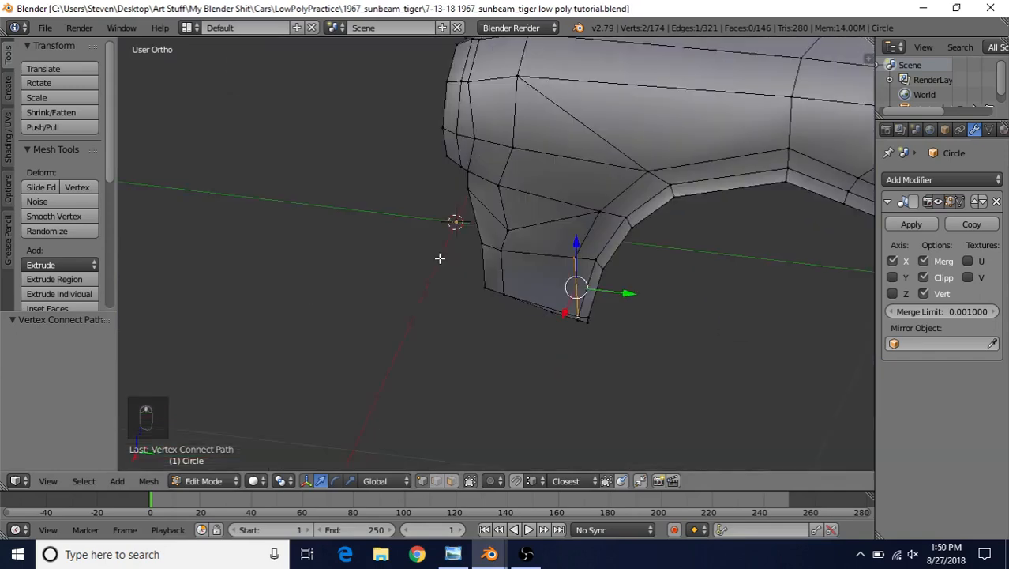
{"action": "middle_click_drag", "start_coordinate": [439, 256], "coordinate": [620, 253]}
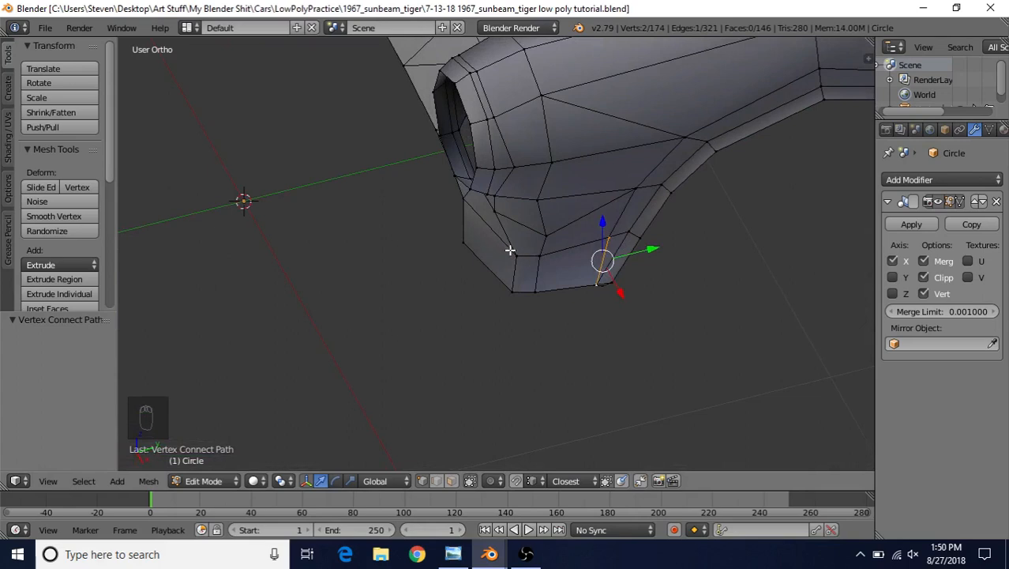
{"action": "middle_click_drag", "start_coordinate": [510, 250], "coordinate": [582, 234]}
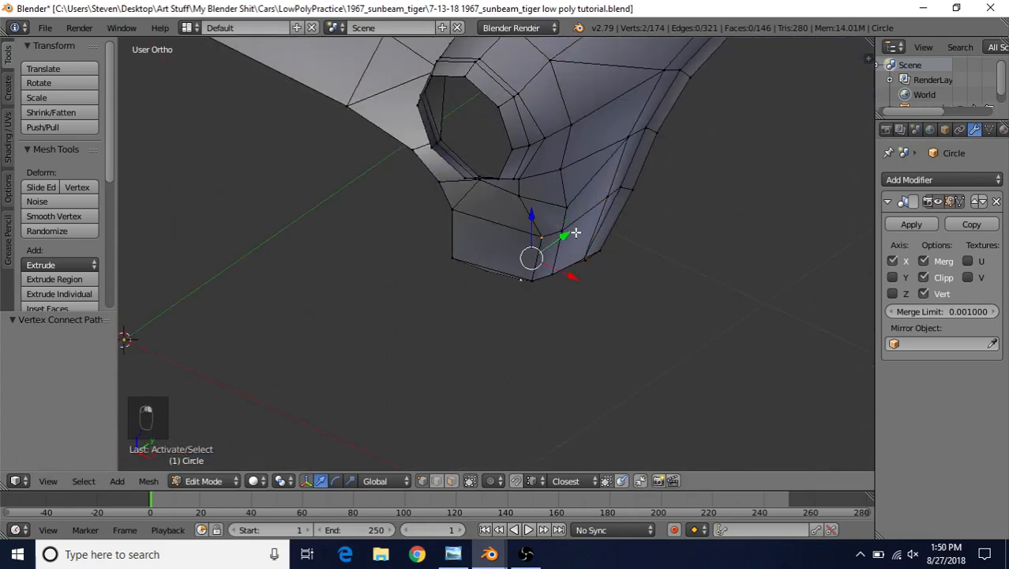
{"action": "middle_click_drag", "start_coordinate": [576, 232], "coordinate": [608, 256]}
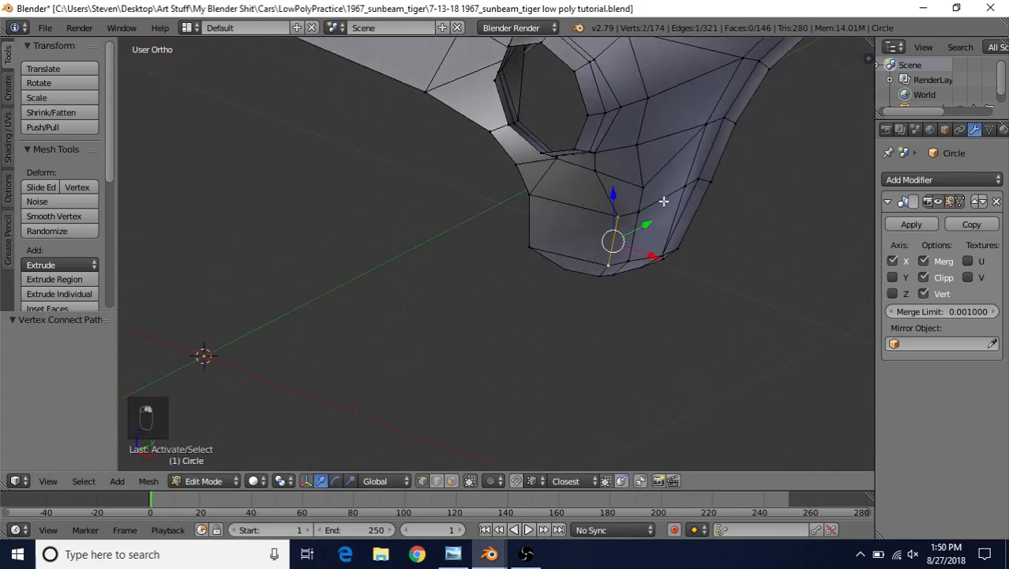
{"action": "middle_click_drag", "start_coordinate": [663, 201], "coordinate": [687, 227]}
{"action": "key", "text": "g"}
{"action": "key", "text": "x"}
{"action": "left_click", "coordinate": [623, 200]}
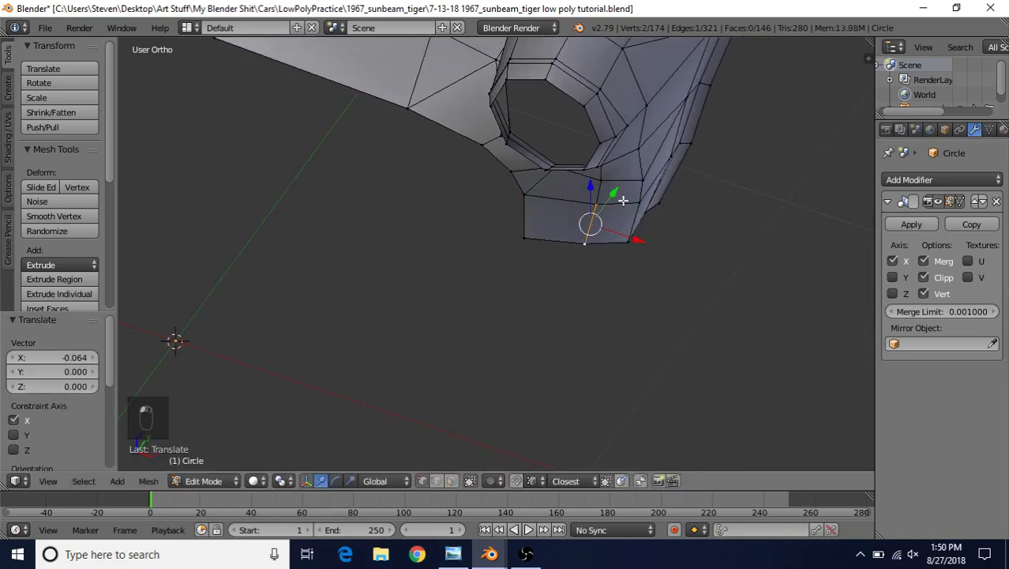
Step: Move the front panel's outer corner edge by -0.021 on Y and -0.012 on X
{"action": "key", "text": "g"}
{"action": "key", "text": "y"}
{"action": "left_click", "coordinate": [620, 210]}
{"action": "key", "text": "g"}
{"action": "key", "text": "x"}
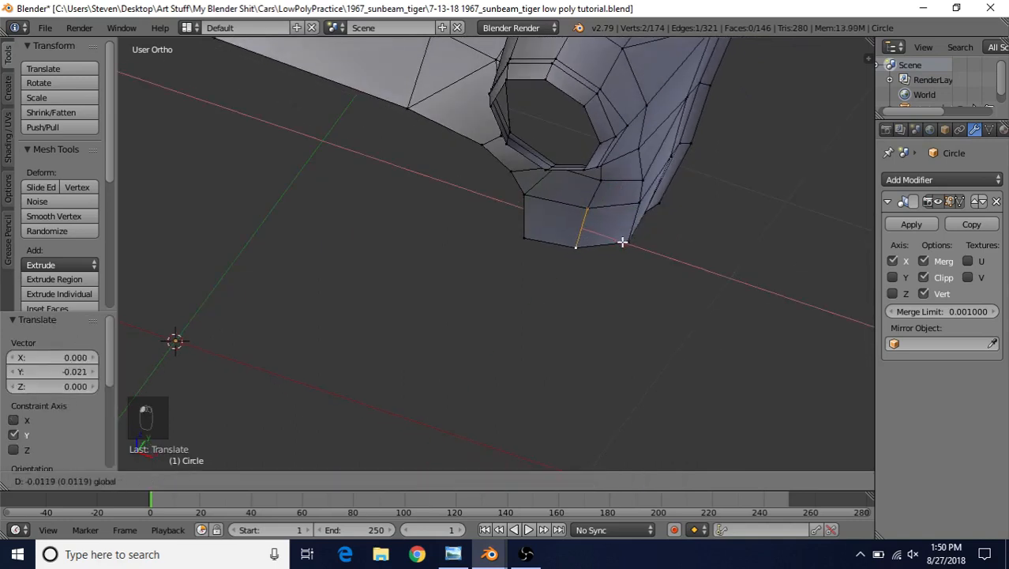
{"action": "left_click", "coordinate": [623, 242]}
{"action": "middle_click_drag", "start_coordinate": [622, 242], "coordinate": [540, 245]}
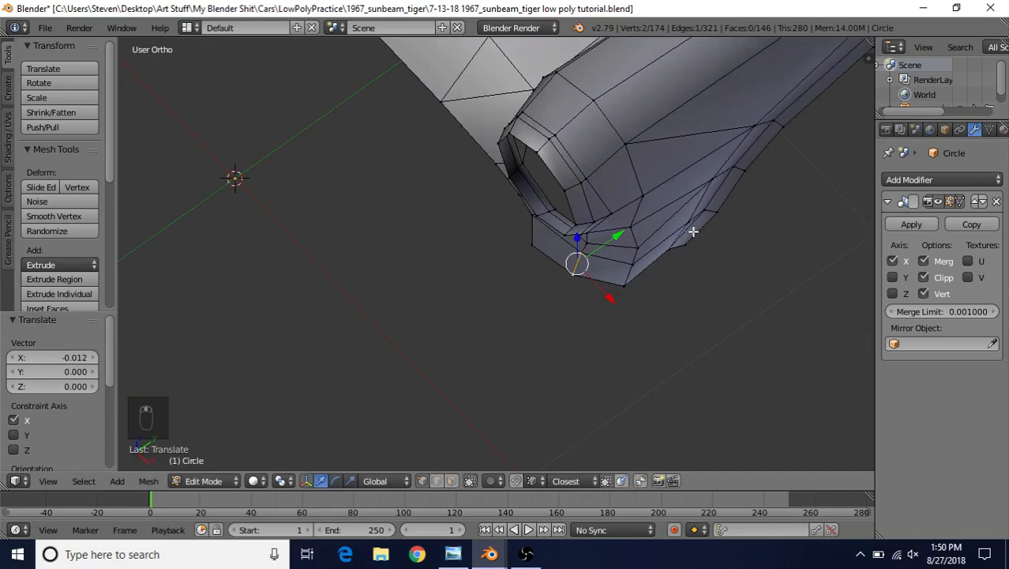
Step: Reselect the two vertices of the front panel's outer corner edge and move them inward by 0.025 on X
{"action": "middle_click_drag", "start_coordinate": [649, 260], "coordinate": [530, 205]}
{"action": "right_click", "coordinate": [521, 311]}
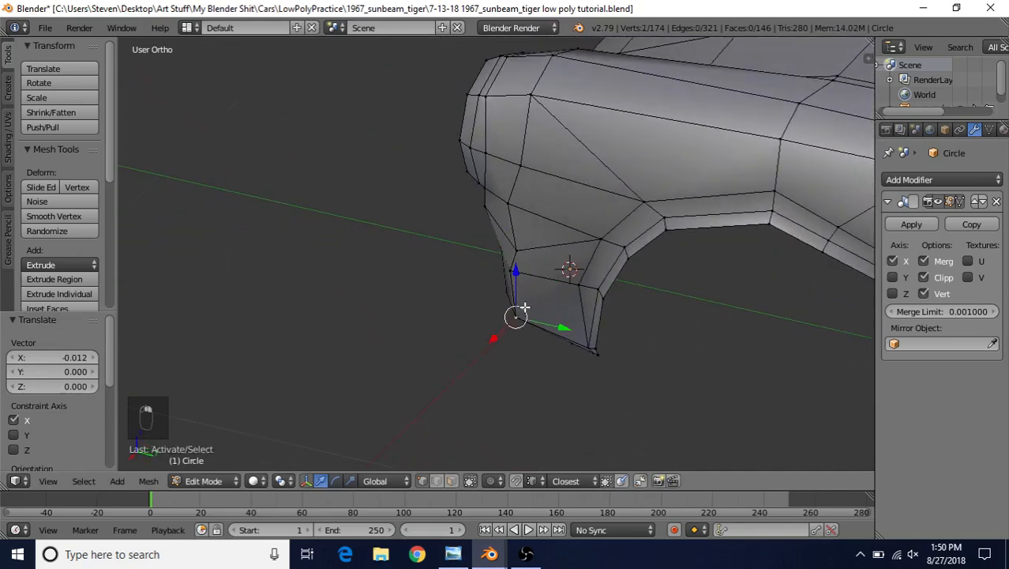
{"action": "middle_click_drag", "start_coordinate": [539, 268], "coordinate": [513, 330]}
{"action": "key", "text": "g"}
{"action": "key", "text": "x"}
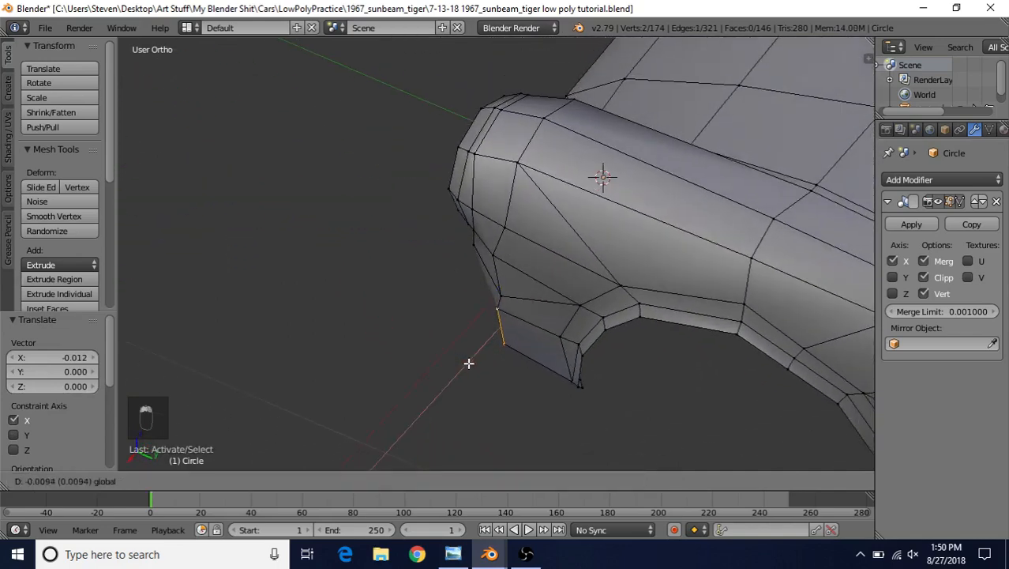
{"action": "left_click", "coordinate": [483, 347]}
Step: Move the single vertex directly above the corner edge by 0.002 on X
{"action": "right_click", "coordinate": [507, 285]}
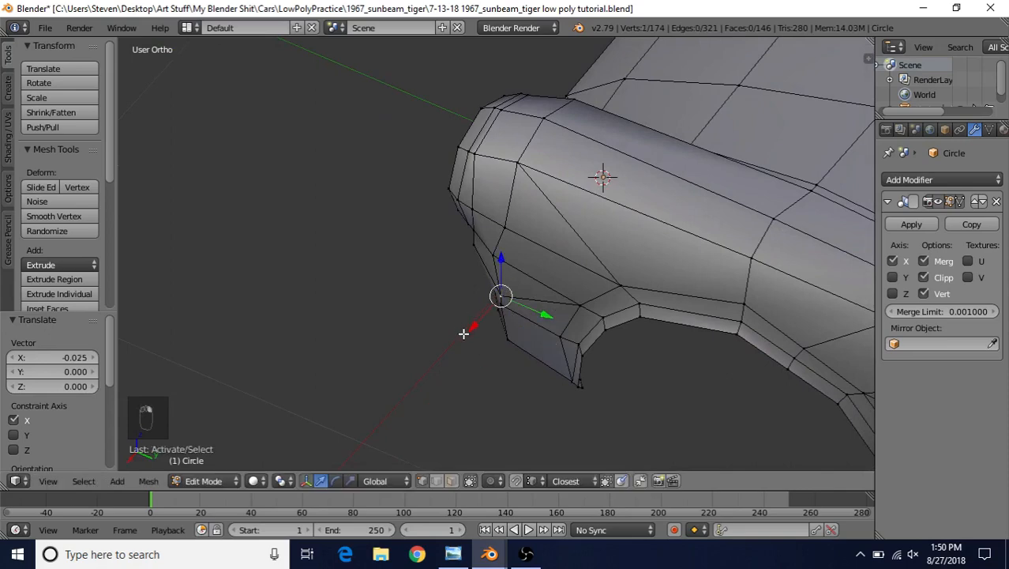
{"action": "key", "text": "g"}
{"action": "key", "text": "x"}
{"action": "left_click", "coordinate": [521, 269]}
Step: Raise the vertex above the corner edge by 0.039 on Z and move it forward by 0.020 on Y
{"action": "middle_click_drag", "start_coordinate": [521, 269], "coordinate": [678, 279]}
{"action": "scroll", "coordinate": [678, 279], "scroll_direction": "up", "scroll_amount": 2}
{"action": "key", "text": "g"}
{"action": "key", "text": "z"}
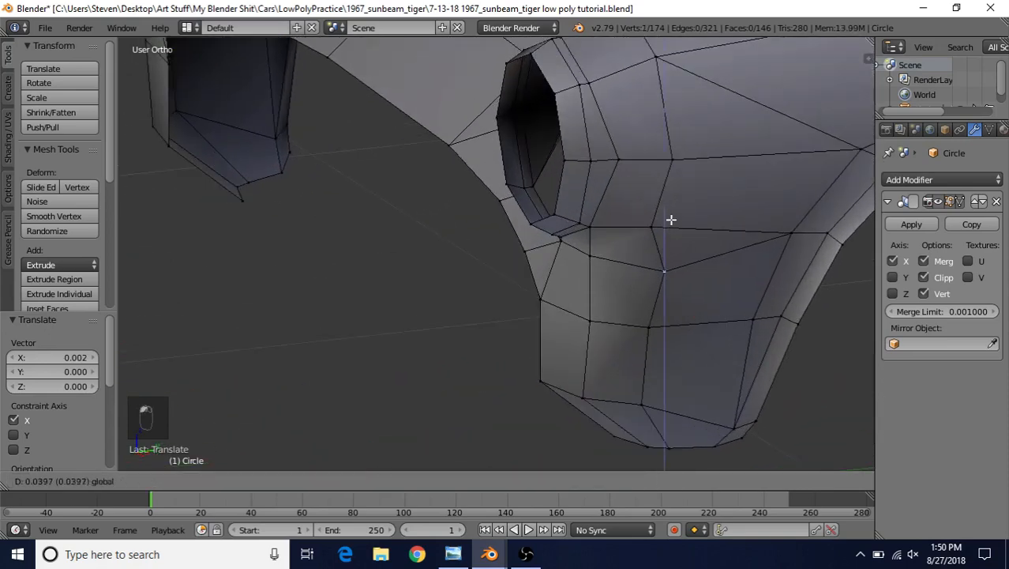
{"action": "left_click", "coordinate": [671, 221]}
{"action": "key", "text": "g"}
{"action": "key", "text": "y"}
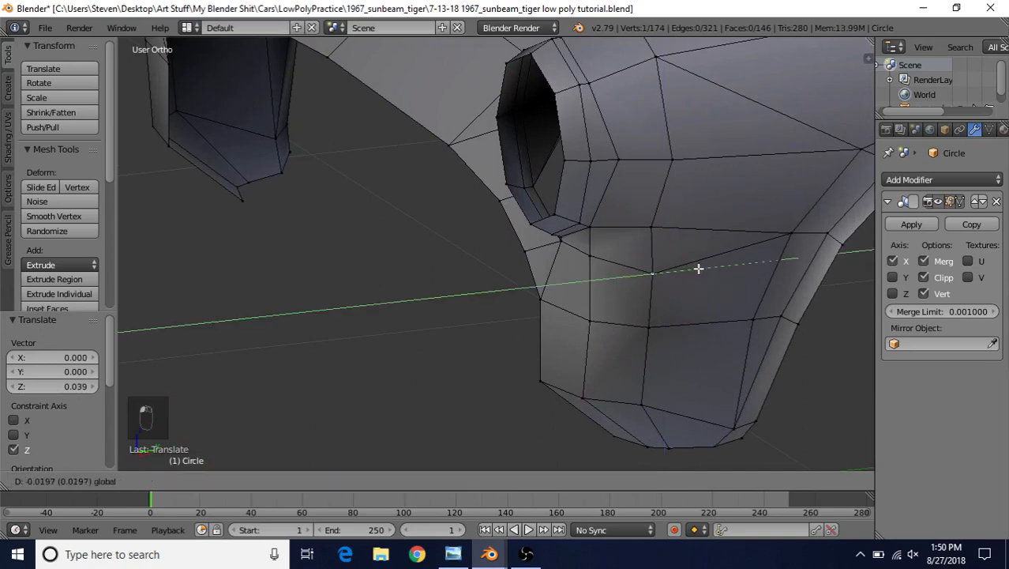
{"action": "left_click", "coordinate": [698, 269]}
{"action": "middle_click_drag", "start_coordinate": [698, 268], "coordinate": [719, 238]}
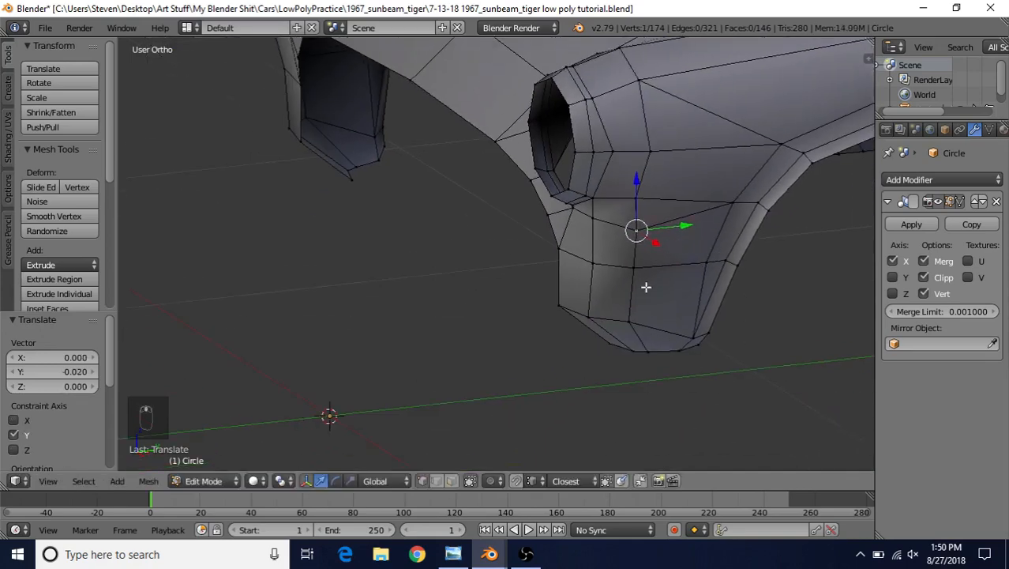
{"action": "middle_click_drag", "start_coordinate": [646, 287], "coordinate": [742, 262]}
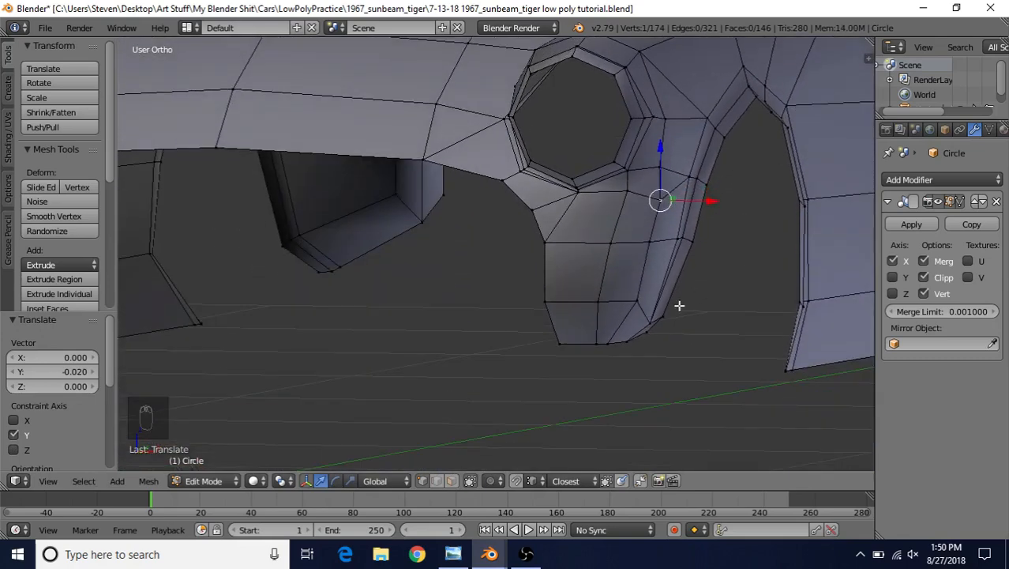
Step: Move the three vertices along the front panel's middle vertical edge line inward on X, from the bottom one up
{"action": "right_click", "coordinate": [593, 342]}
{"action": "middle_click_drag", "start_coordinate": [623, 315], "coordinate": [681, 267], "text": "shift"}
{"action": "scroll", "coordinate": [683, 291], "scroll_direction": "up", "scroll_amount": 3}
{"action": "middle_click_drag", "start_coordinate": [776, 319], "coordinate": [609, 330], "text": "shift"}
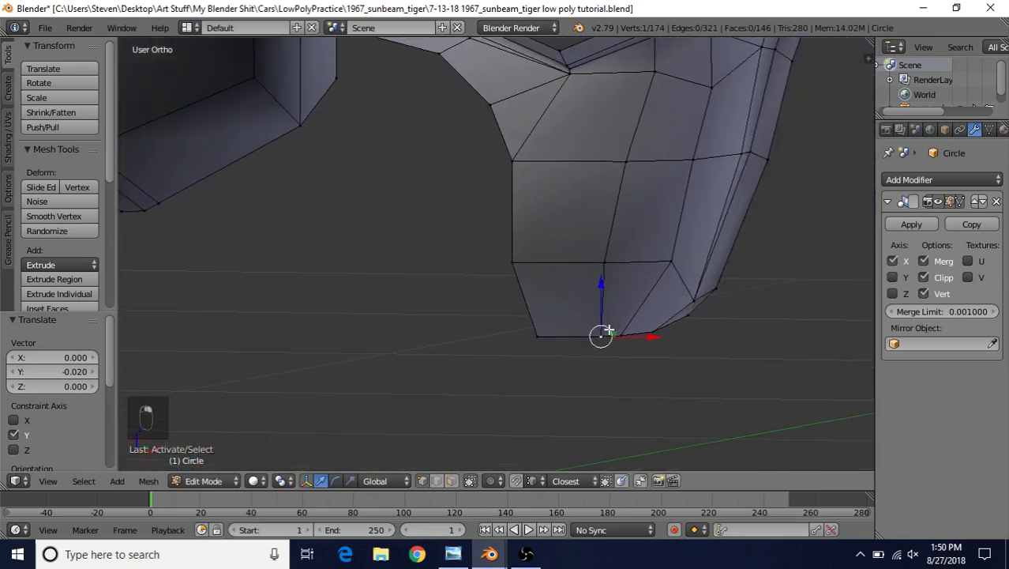
{"action": "left_click_drag", "start_coordinate": [652, 335], "coordinate": [625, 341]}
{"action": "right_click", "coordinate": [603, 261]}
{"action": "left_click_drag", "start_coordinate": [653, 262], "coordinate": [645, 267]}
{"action": "right_click", "coordinate": [626, 162]}
{"action": "left_click_drag", "start_coordinate": [671, 165], "coordinate": [660, 167]}
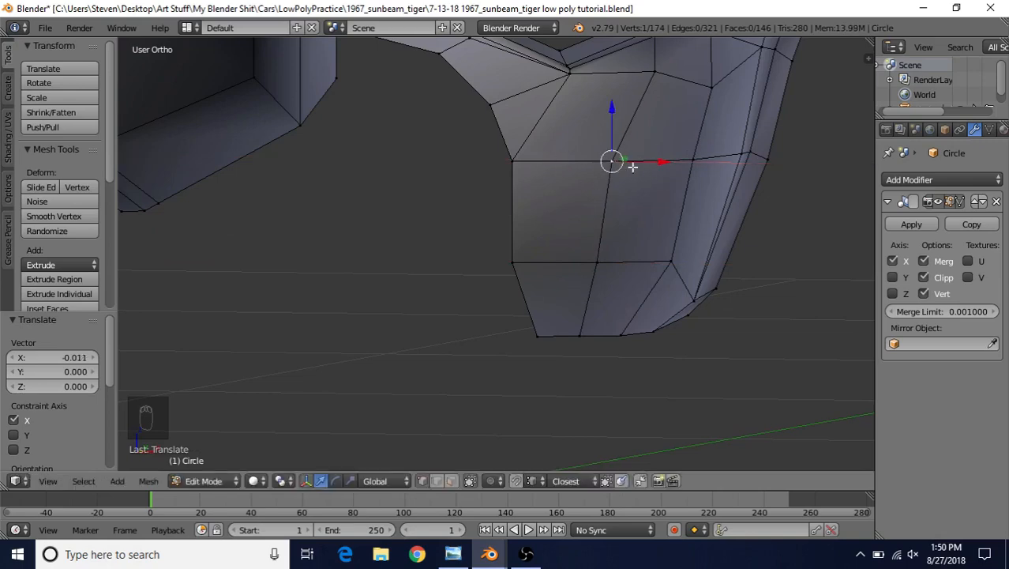
Step: Inspect the front fender and valance from several angles in Object Mode, and return to Edit Mode
{"action": "scroll", "coordinate": [647, 282], "scroll_direction": "down", "scroll_amount": 3}
{"action": "key", "text": "Tab"}
{"action": "middle_click_drag", "start_coordinate": [655, 176], "coordinate": [552, 224]}
{"action": "scroll", "coordinate": [614, 235], "scroll_direction": "down", "scroll_amount": 3}
{"action": "scroll", "coordinate": [552, 226], "scroll_direction": "up", "scroll_amount": 2}
{"action": "middle_click_drag", "start_coordinate": [545, 286], "coordinate": [560, 235]}
{"action": "scroll", "coordinate": [585, 250], "scroll_direction": "down", "scroll_amount": 1}
{"action": "key", "text": "Tab"}
Step: Select two vertices on the front panel's lower horizontal edge line and move them back by about 0.006 on Y
{"action": "scroll", "coordinate": [547, 250], "scroll_direction": "up", "scroll_amount": 1}
{"action": "right_click", "coordinate": [529, 258]}
{"action": "right_click", "coordinate": [556, 258], "text": "shift"}
{"action": "scroll", "coordinate": [560, 234], "scroll_direction": "up", "scroll_amount": 1}
{"action": "left_click_drag", "start_coordinate": [595, 263], "coordinate": [601, 265]}
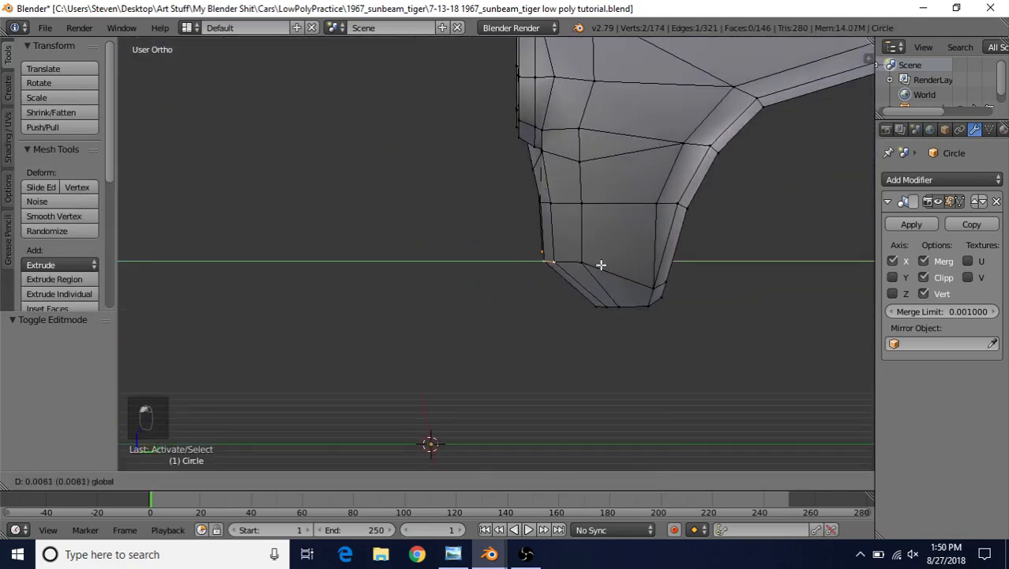
{"action": "left_click", "coordinate": [601, 264]}
Step: Check the shape in Object Mode, and move the front vertex beneath the headlight opening backward on Y
{"action": "middle_click_drag", "start_coordinate": [601, 265], "coordinate": [470, 233]}
{"action": "key", "text": "Tab"}
{"action": "key", "text": "Tab"}
{"action": "right_click", "coordinate": [586, 166]}
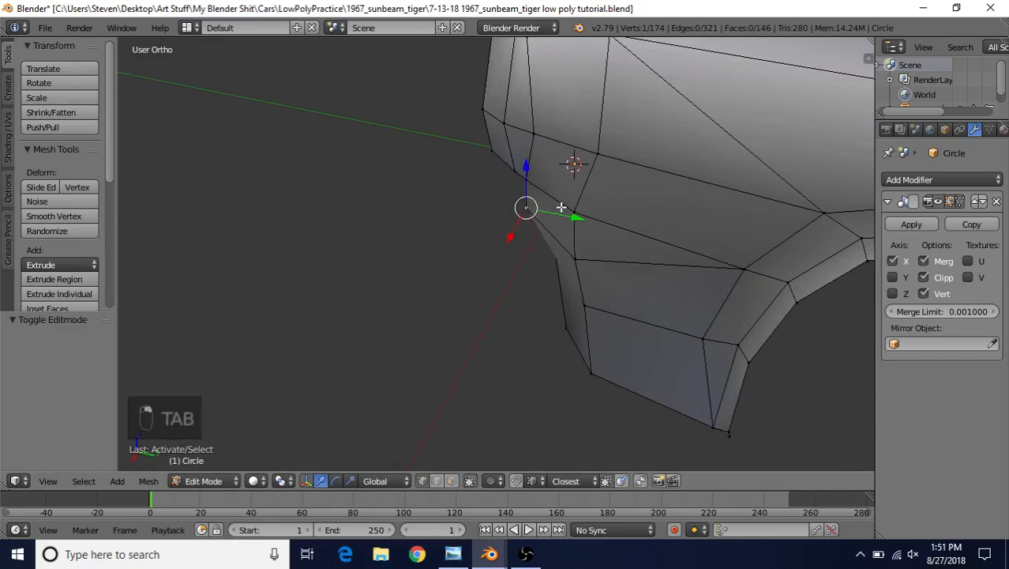
{"action": "left_click_drag", "start_coordinate": [562, 210], "coordinate": [571, 223]}
{"action": "left_click", "coordinate": [579, 226]}
Step: Review the smoothed fender up close and nudge the vertex beneath the headlight opening inward
{"action": "middle_click_drag", "start_coordinate": [579, 226], "coordinate": [642, 227]}
{"action": "key", "text": "Tab"}
{"action": "scroll", "coordinate": [655, 272], "scroll_direction": "up", "scroll_amount": 3}
{"action": "key", "text": "Tab"}
{"action": "left_click_drag", "start_coordinate": [653, 273], "coordinate": [637, 267]}
{"action": "middle_click_drag", "start_coordinate": [637, 268], "coordinate": [584, 257]}
Step: Leave Edit Mode, review the whole front end, and save the Blender file
{"action": "key", "text": "Tab"}
{"action": "key", "text": "Tab"}
{"action": "key", "text": "Tab"}
{"action": "scroll", "coordinate": [521, 282], "scroll_direction": "down", "scroll_amount": 5}
{"action": "scroll", "coordinate": [620, 248], "scroll_direction": "up", "scroll_amount": 3}
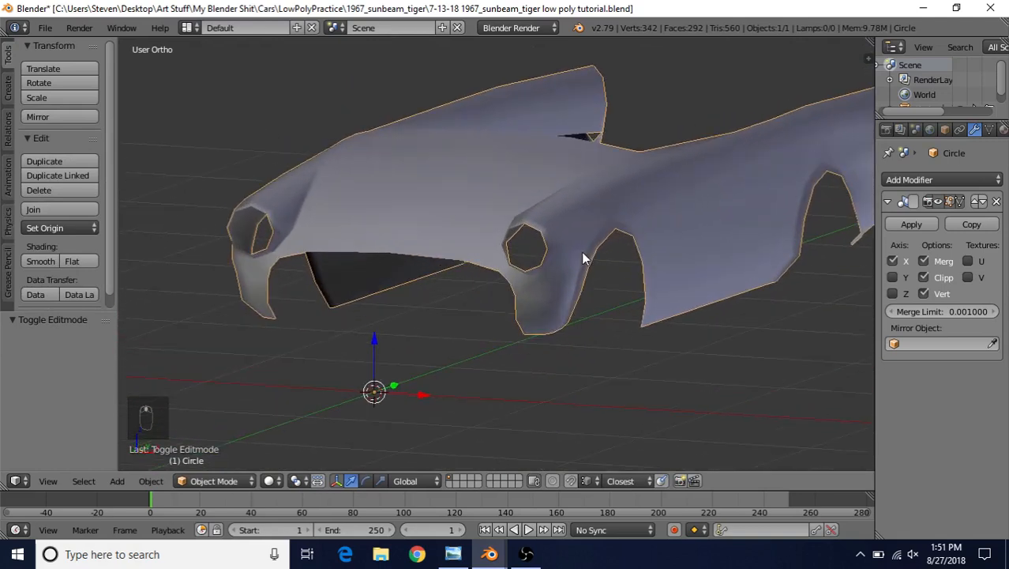
{"action": "left_click", "coordinate": [45, 27]}
{"action": "left_click", "coordinate": [98, 142]}
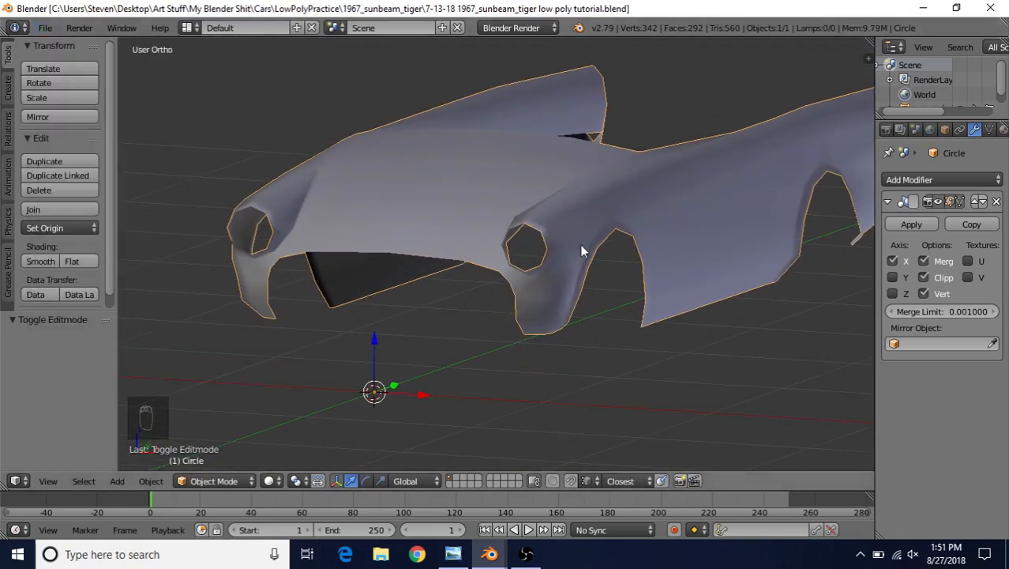